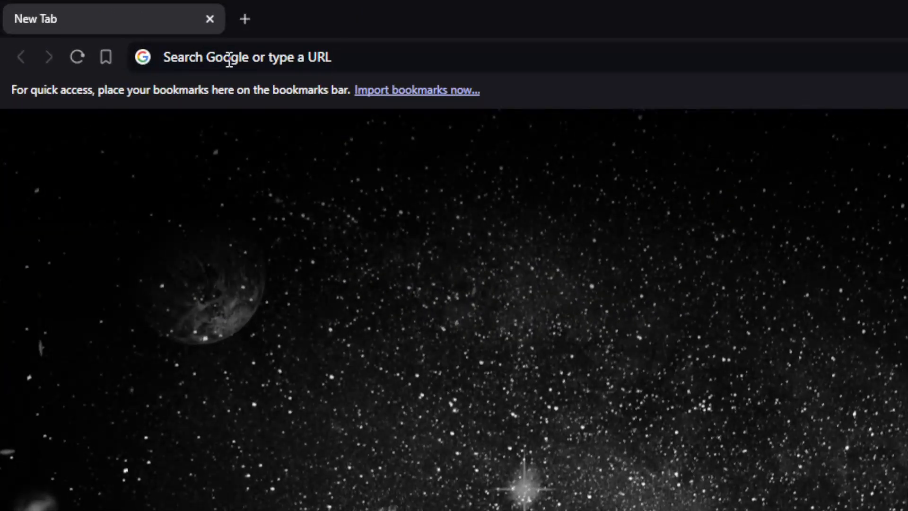
Load hubspot.com, then zapier.com in a new tab, in the regular Brave window
left_click(229, 58)
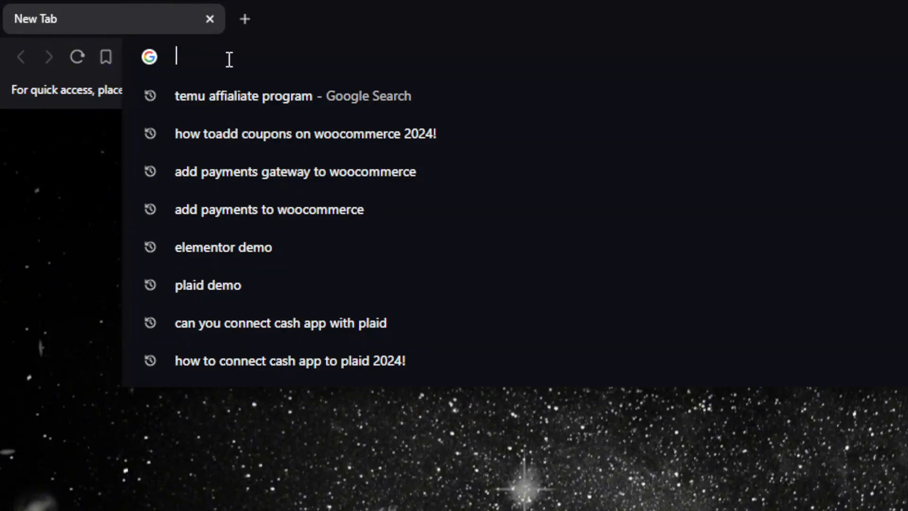
type("hubspo")
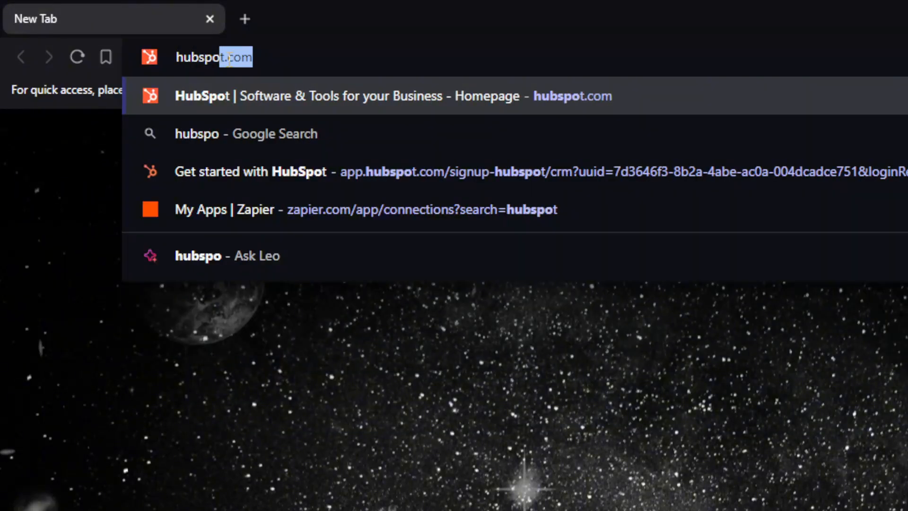
type("t.com")
key("Return")
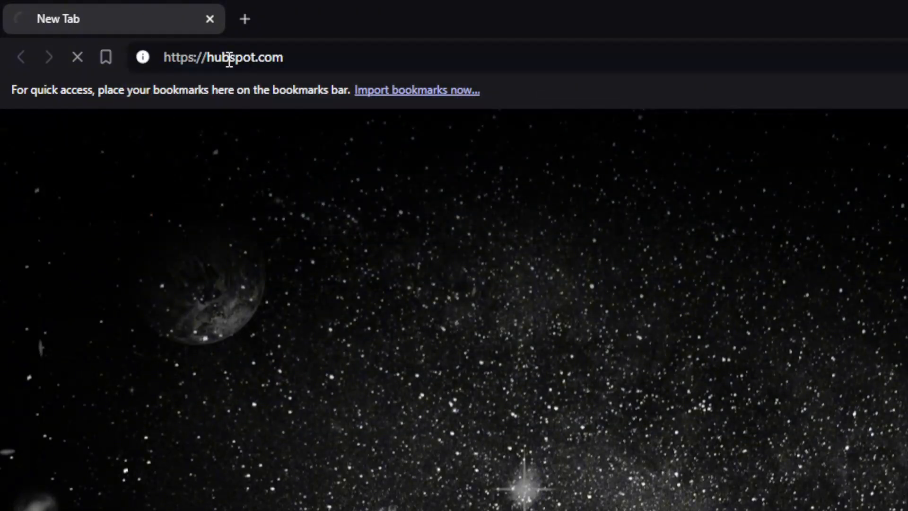
key("ctrl+t")
key("ctrl+w")
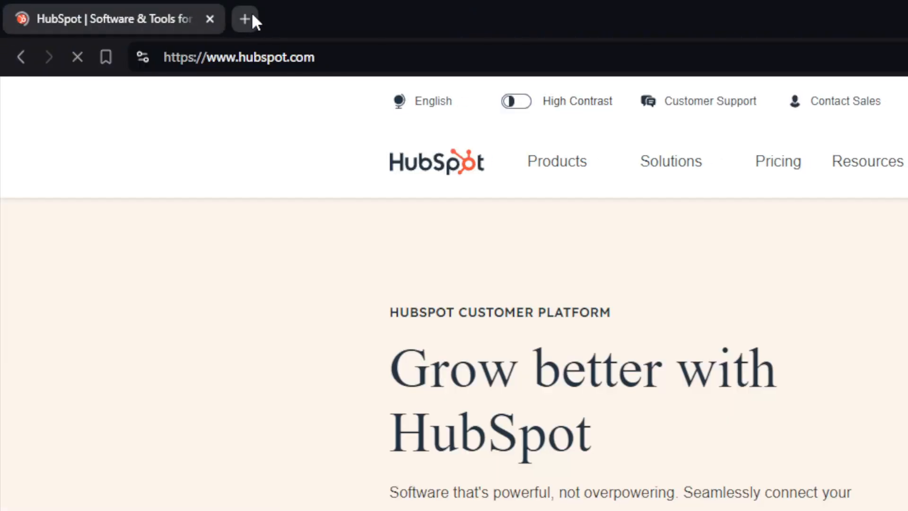
left_click(247, 18)
type("zapier.com")
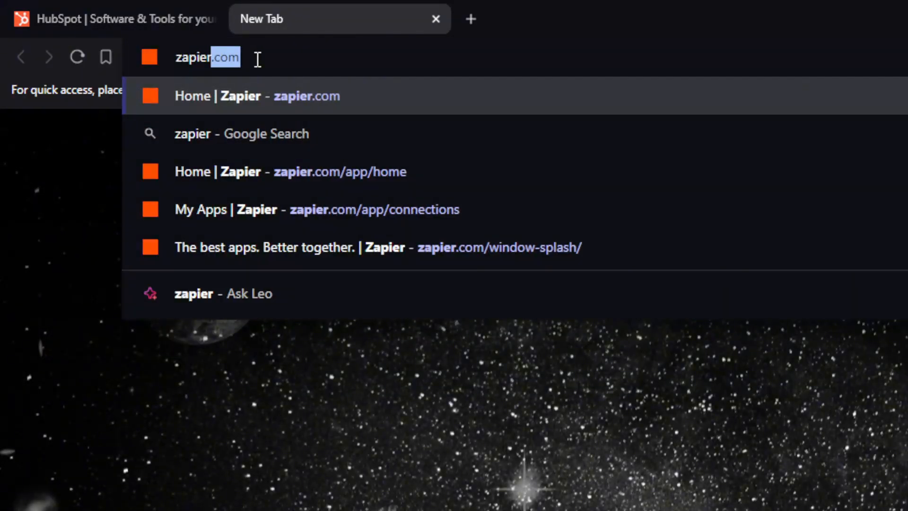
key("Return")
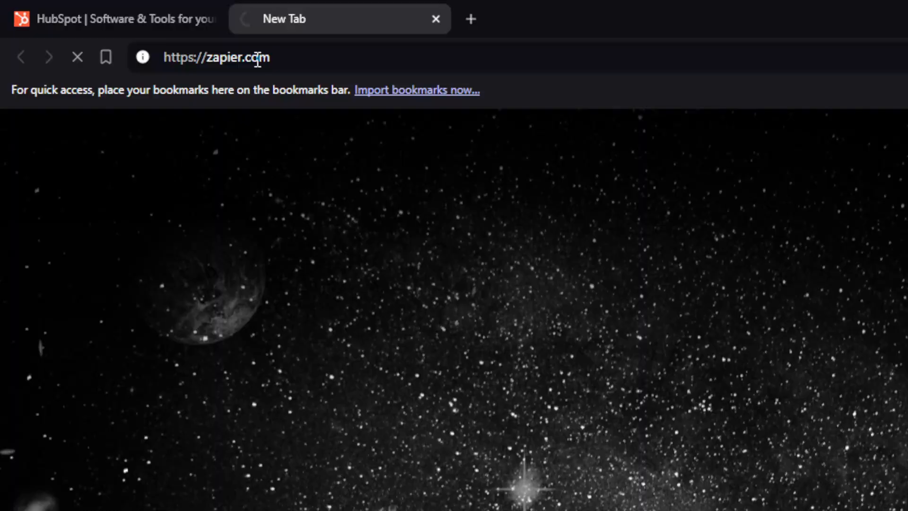
Open a private window with hubspot.com and zapier.com tabs, returning to the HubSpot tab
key("ctrl+shift+n")
type("hubspot.com")
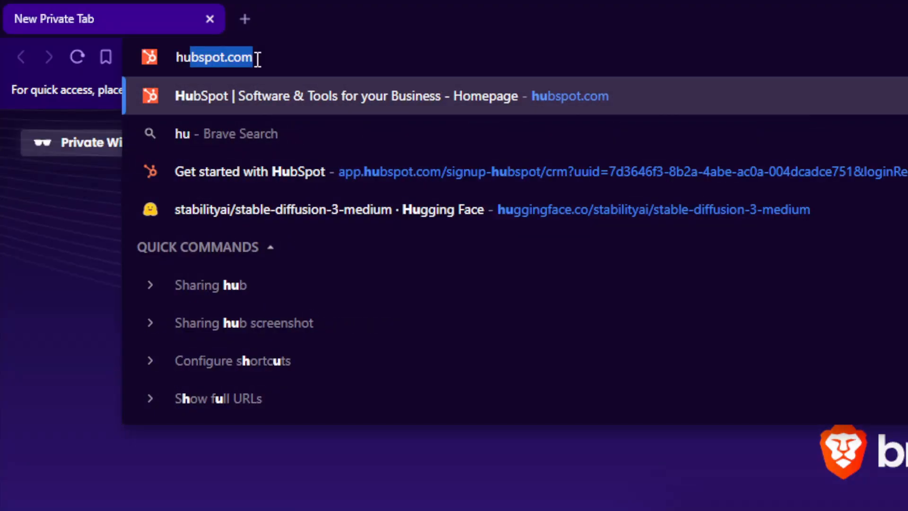
key("Return")
key("ctrl+t")
type("zapier")
key("Return")
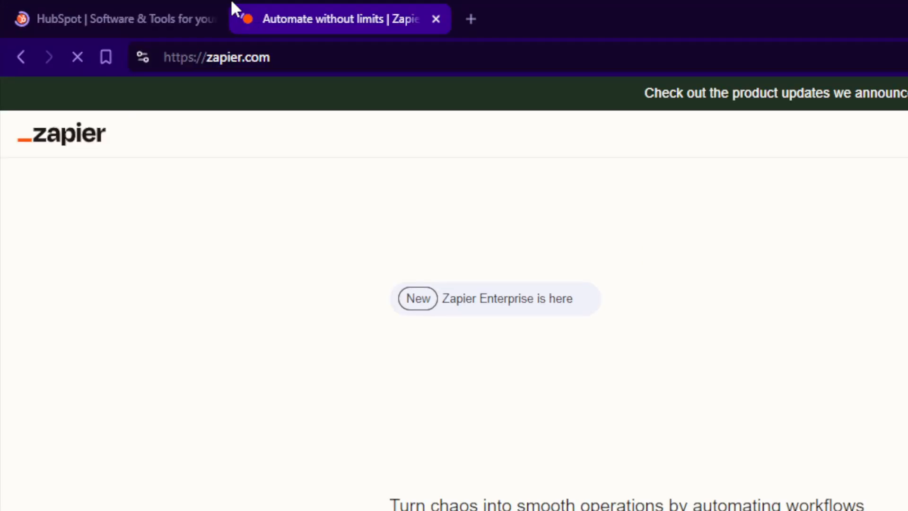
left_click(147, 9)
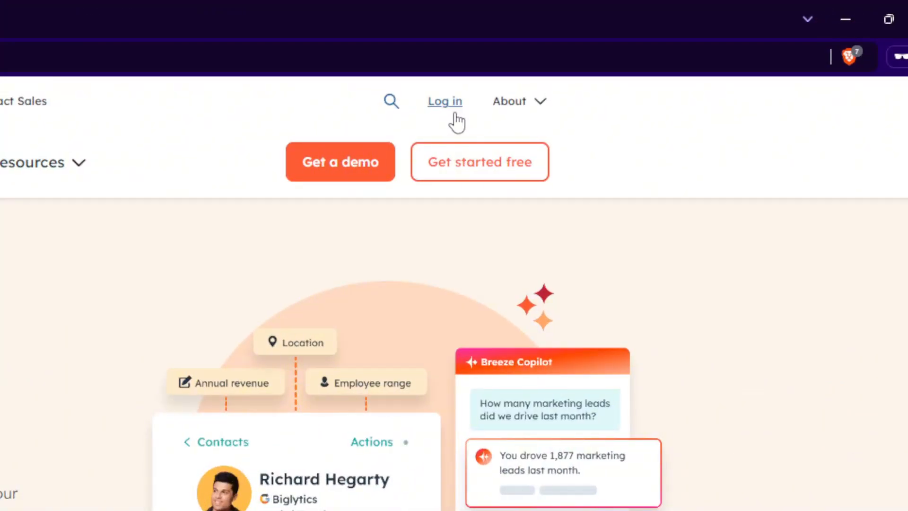
Visit HubSpot's Log in and Get started free pages, then close the HubSpot tab
left_click(454, 114)
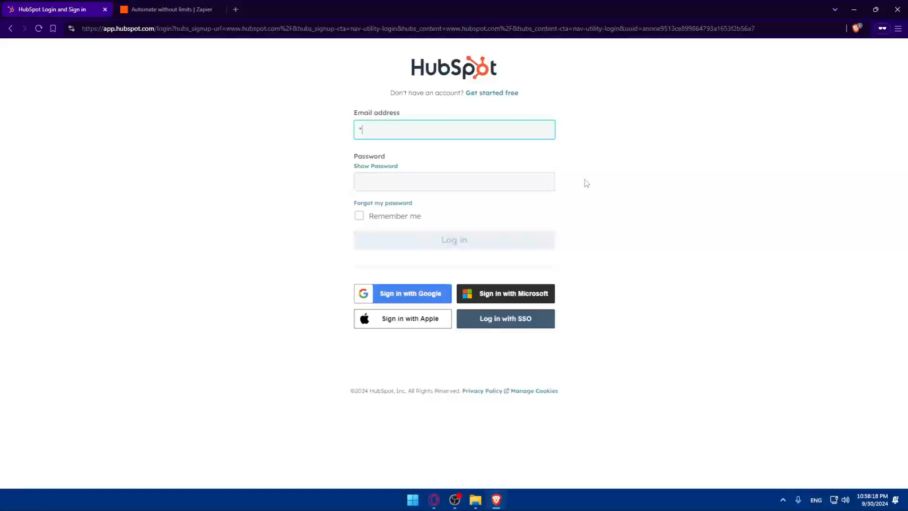
left_click(483, 93)
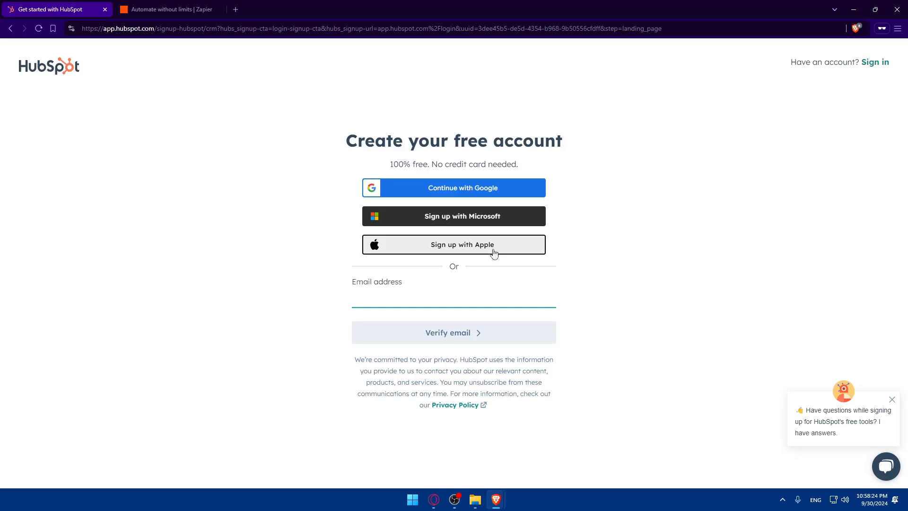
key("alt+Left")
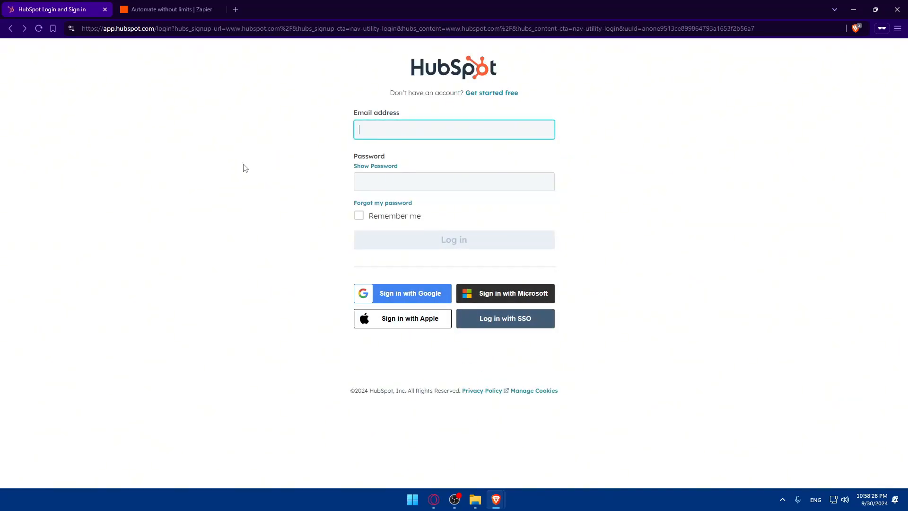
left_click(105, 9)
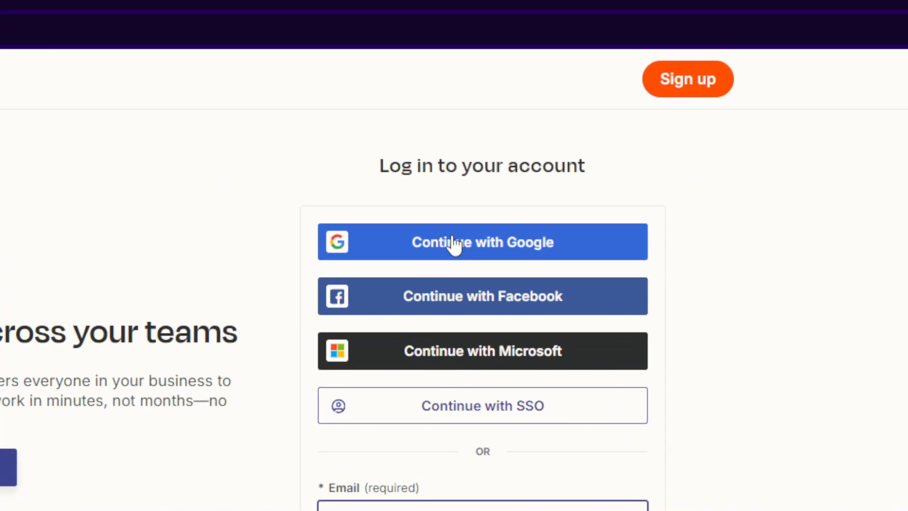
Glance over Zapier's sign-up page, then close the private window to reach the signed-in Zapier Home
type("*")
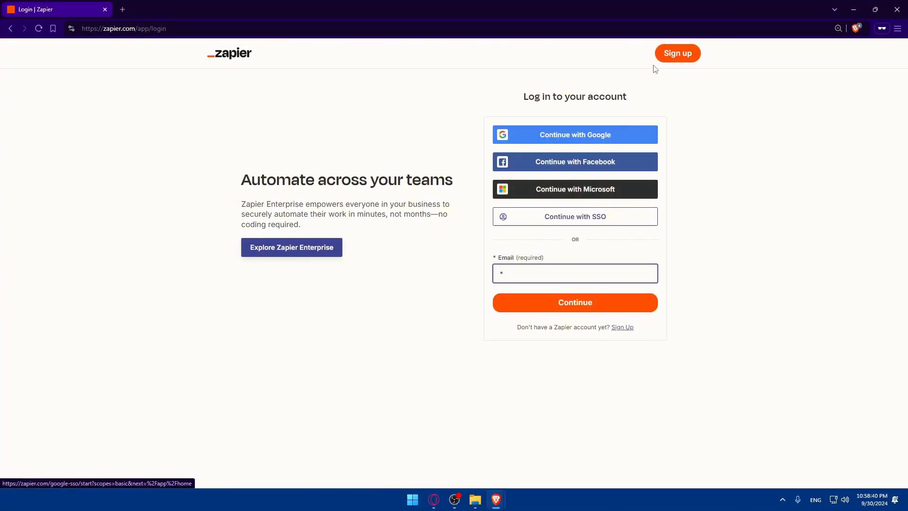
left_click(665, 57)
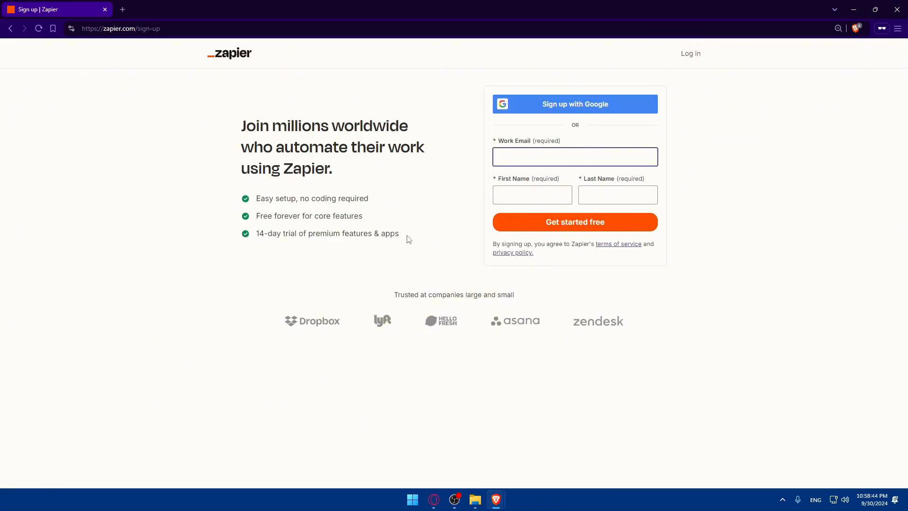
left_click_drag(408, 238, 256, 238)
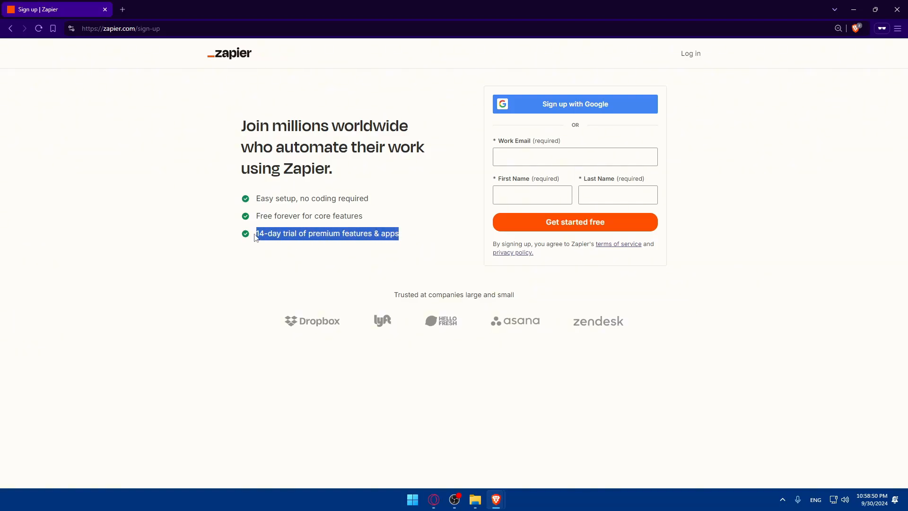
left_click(297, 234)
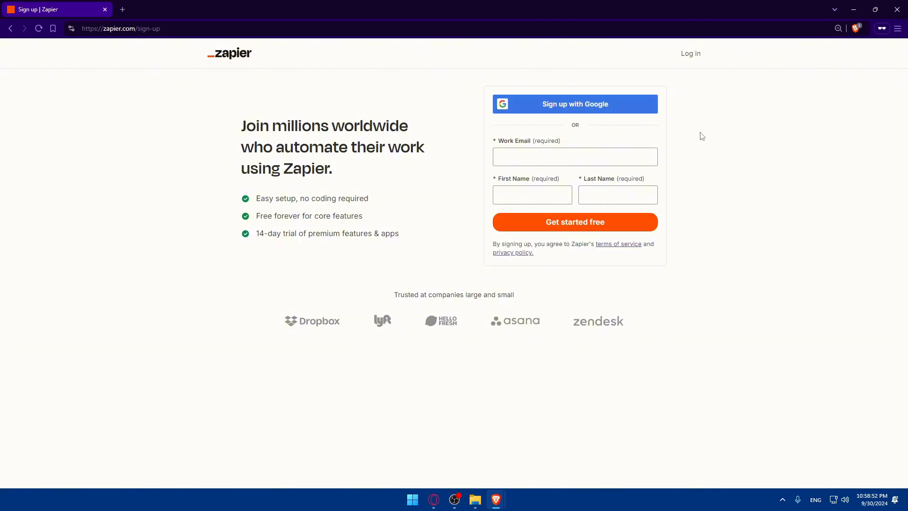
left_click(897, 9)
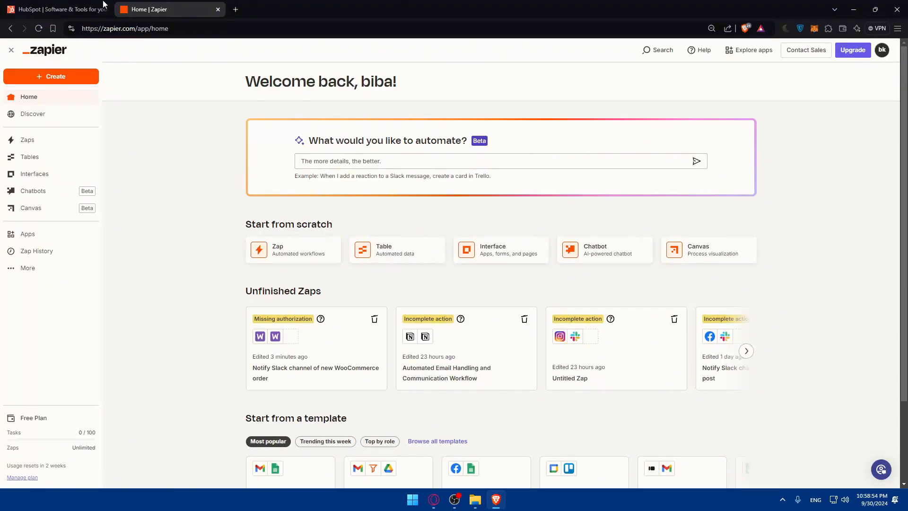
Back on the HubSpot tab, log in with Google up to the emailed-code field
left_click(66, 4)
left_click(169, 5)
left_click(65, 4)
left_click(152, 4)
left_click(71, 4)
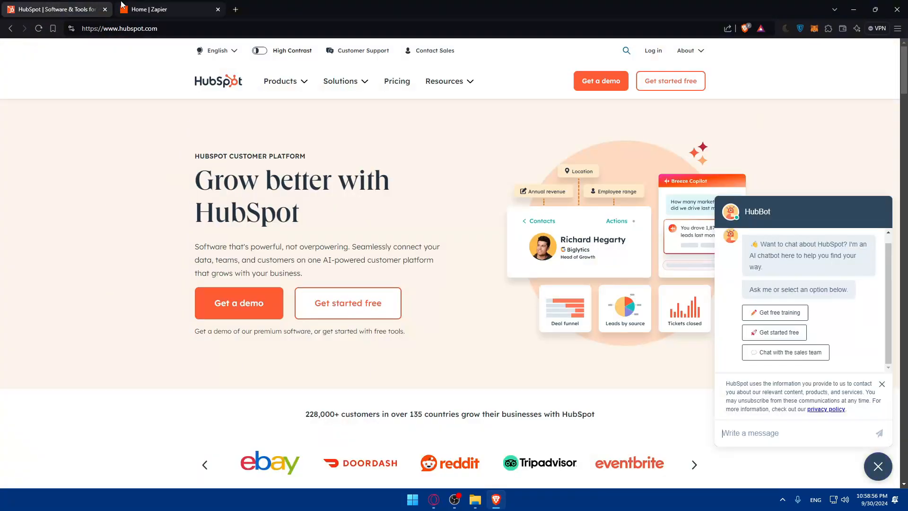
left_click(174, 4)
left_click(94, 4)
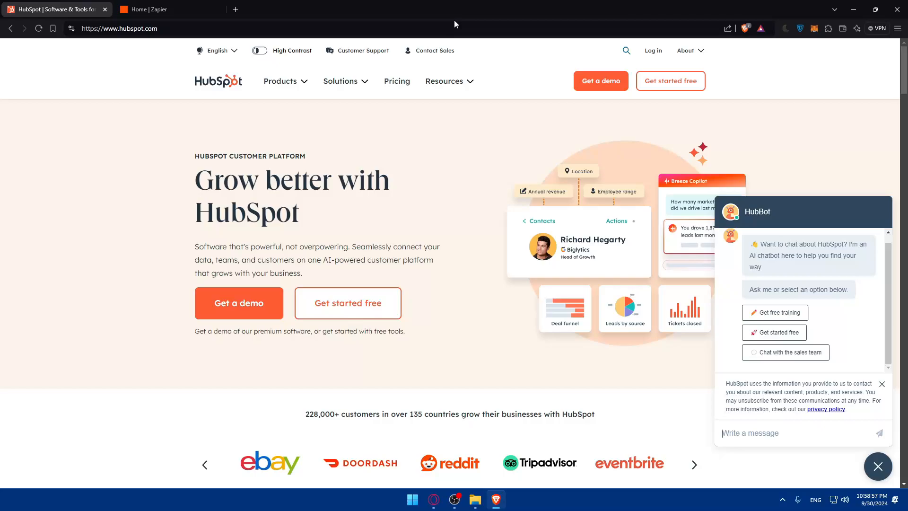
left_click(651, 54)
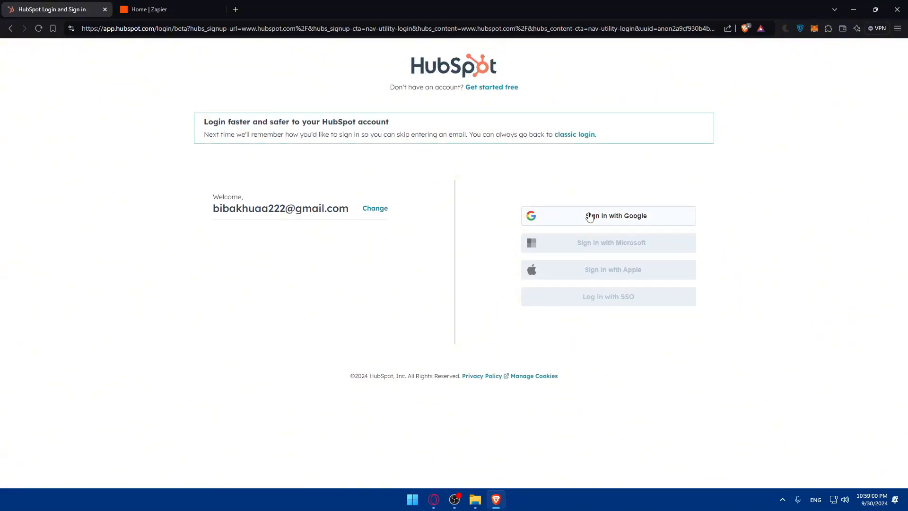
left_click(590, 217)
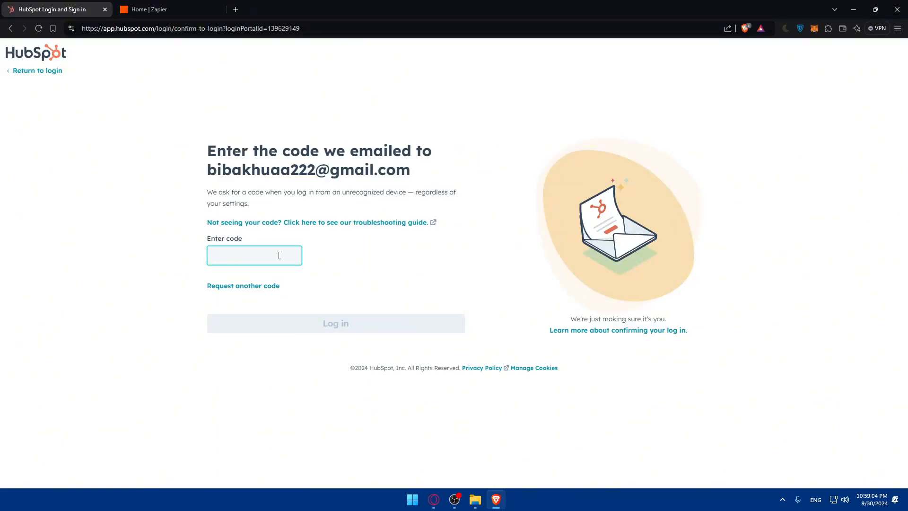
left_click(260, 256)
Open gmail.com in a new tab, read the HubSpot log-in code email, and return to HubSpot
left_click(235, 9)
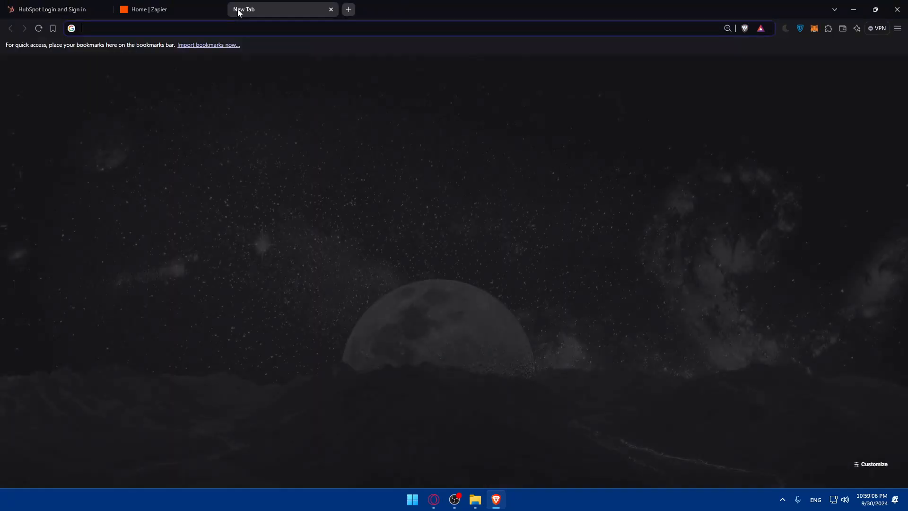
type("gmail.com")
key("Return")
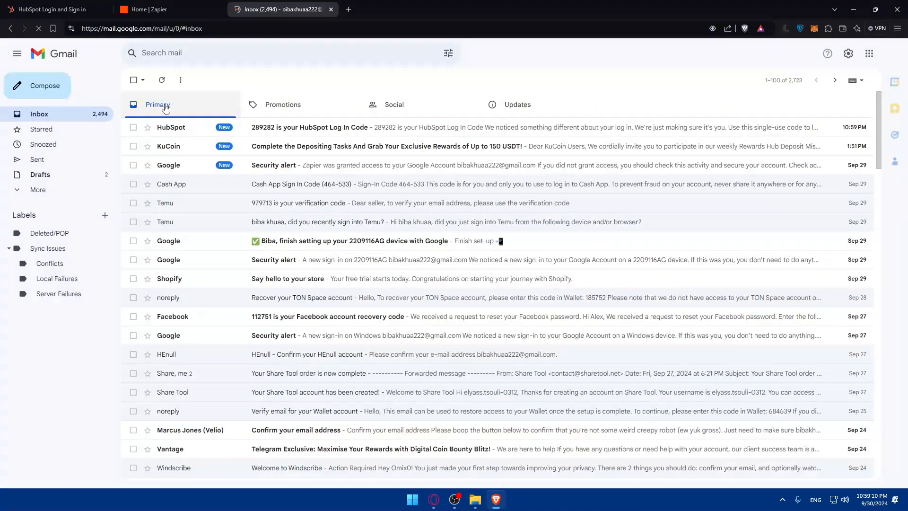
left_click(180, 130)
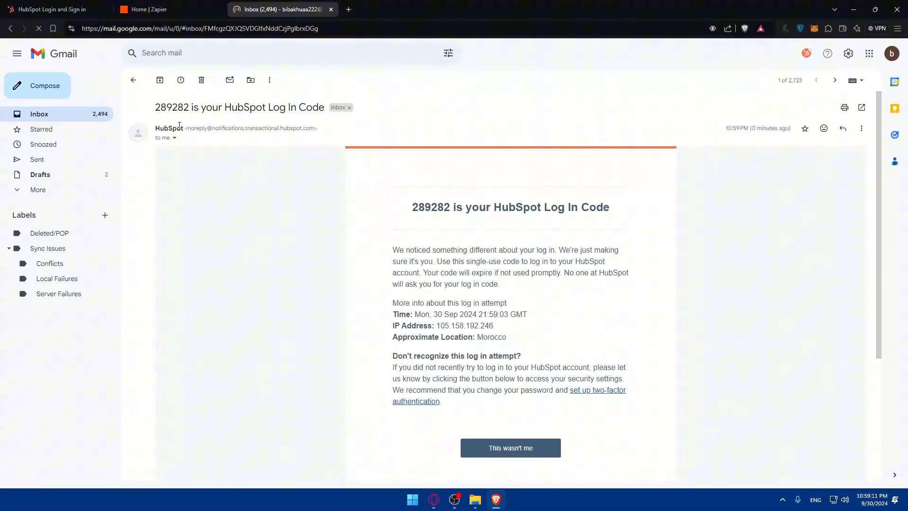
left_click(56, 7)
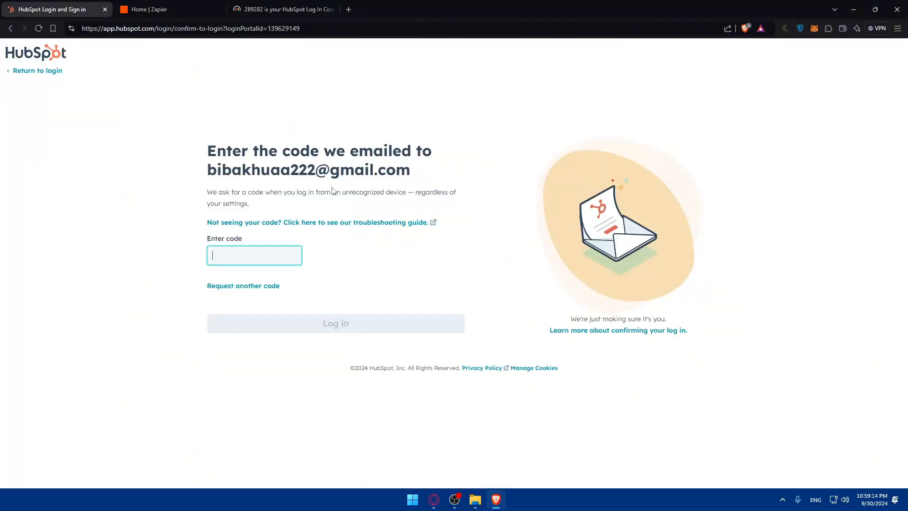
Enter the emailed verification code to finish the HubSpot login and close the Gmail tab
left_click(228, 248)
left_click(384, 324)
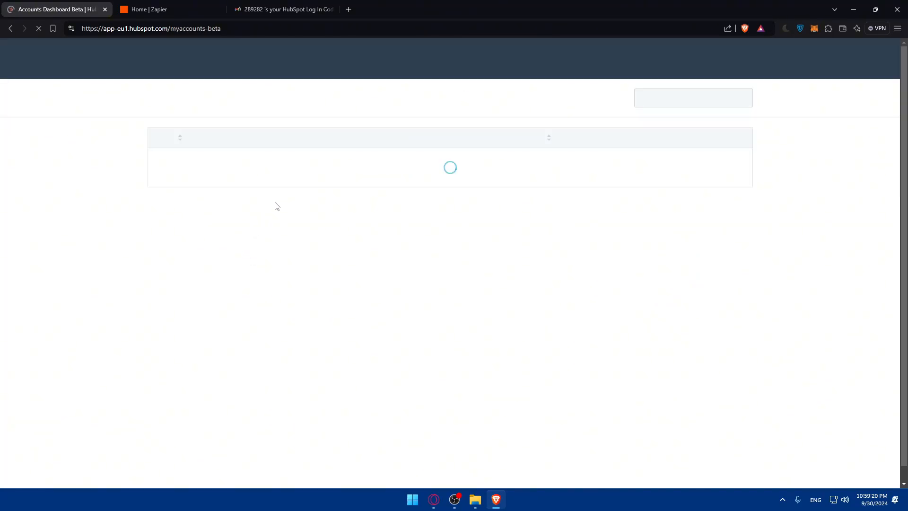
left_click(331, 9)
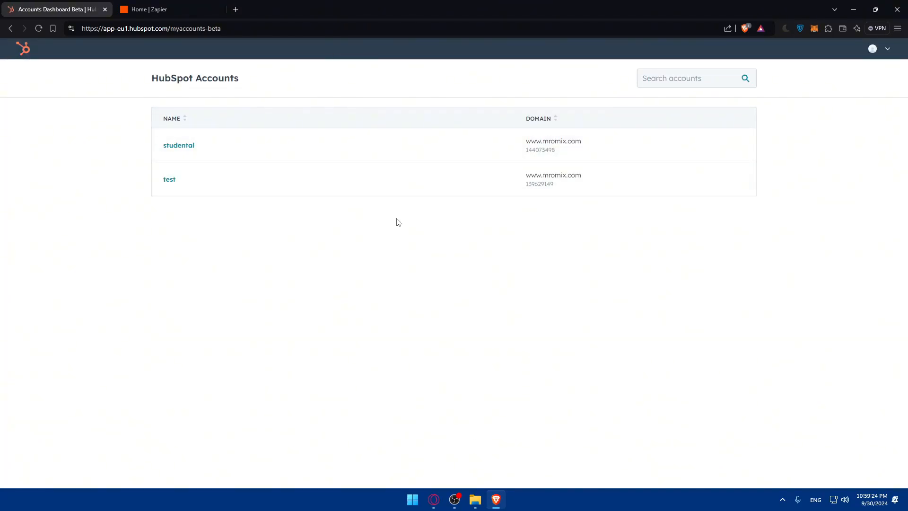
Open the 'test' HubSpot account, dismiss the Breeze AI promo, and switch to Zapier Home
left_click(175, 181)
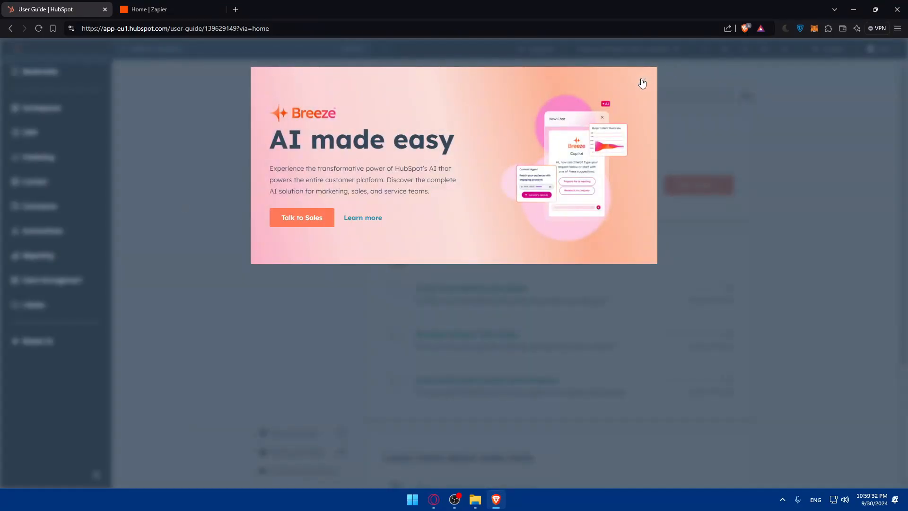
left_click(642, 83)
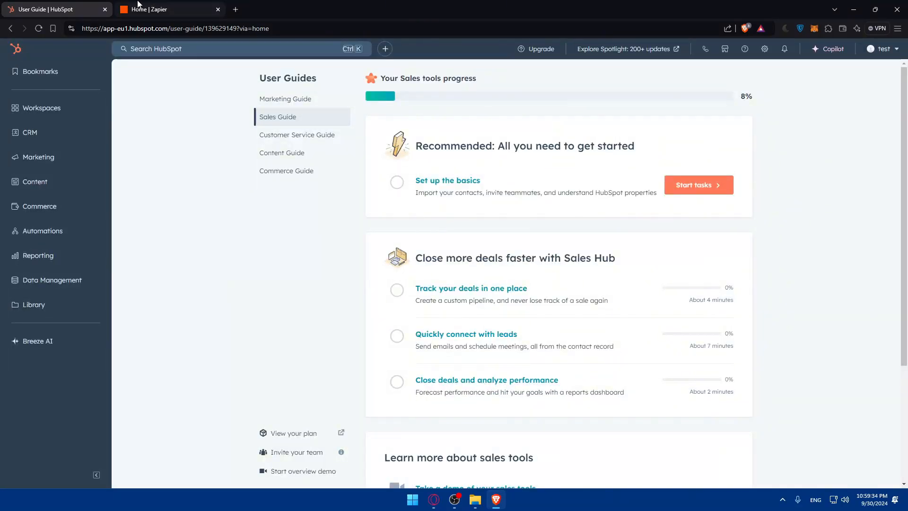
left_click(137, 3)
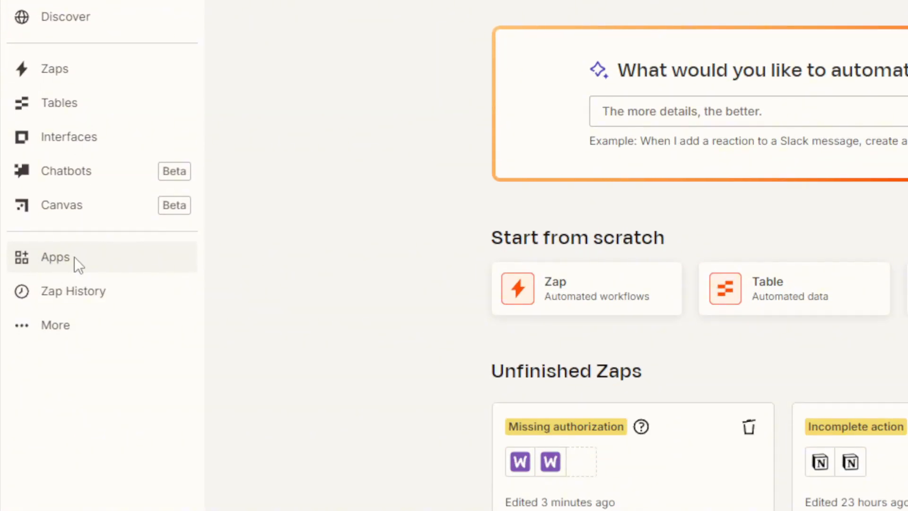
Filter Zapier's Apps page to 'hubspot' to see the existing HubSpot connection
left_click(75, 257)
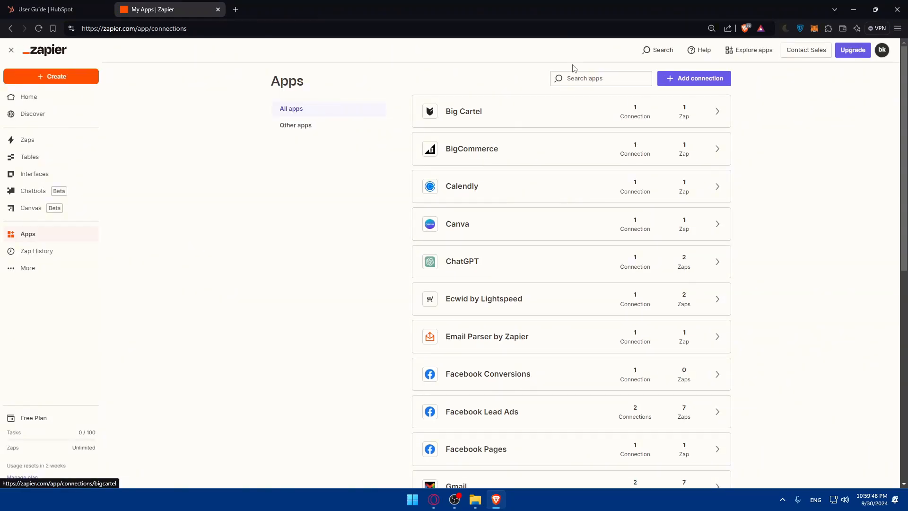
left_click(580, 78)
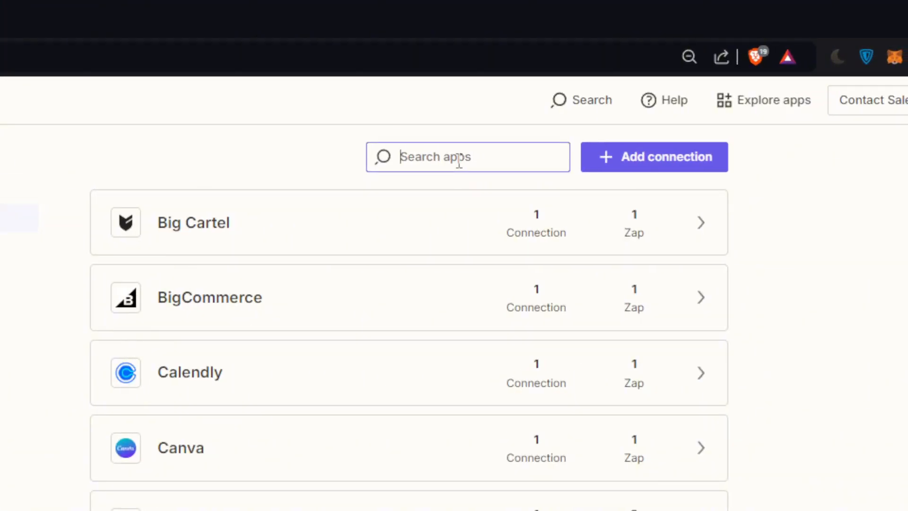
type("hubspot")
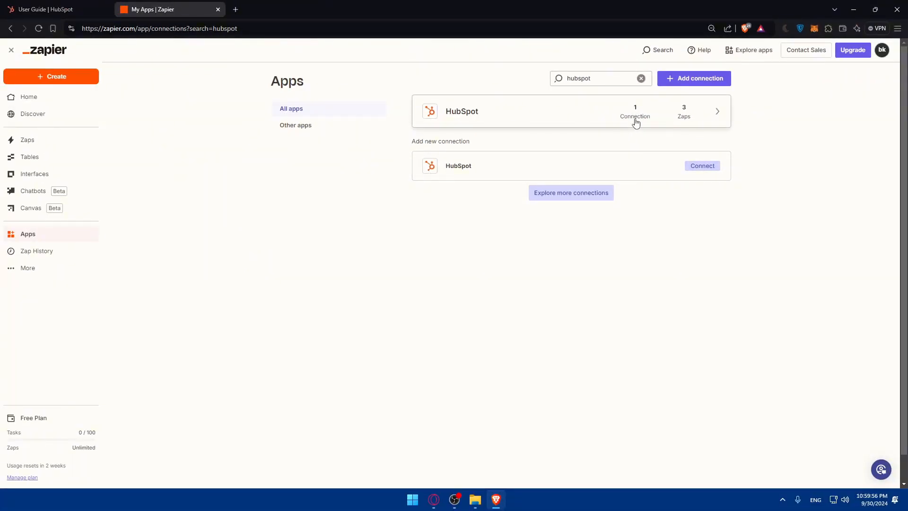
Start a new HubSpot connection and choose the 'test' account in the authorization window
left_click(706, 169)
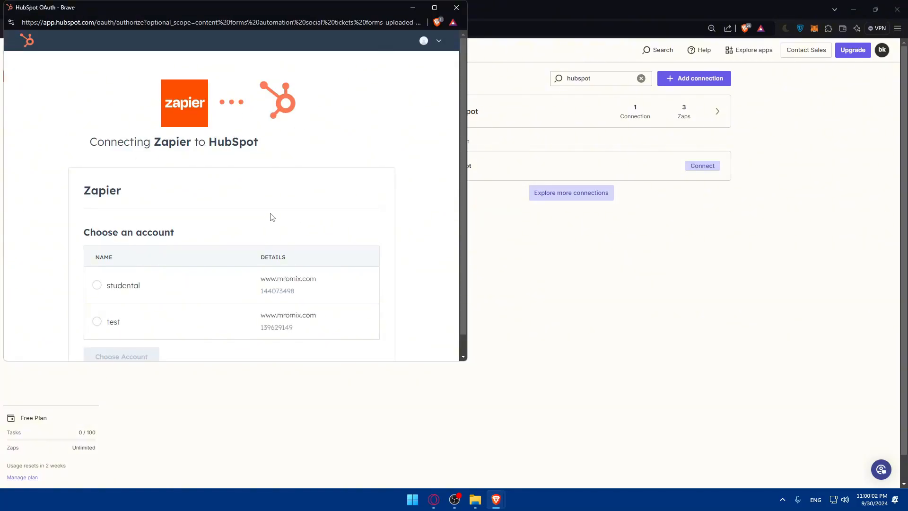
left_click_drag(286, 15, 315, 82)
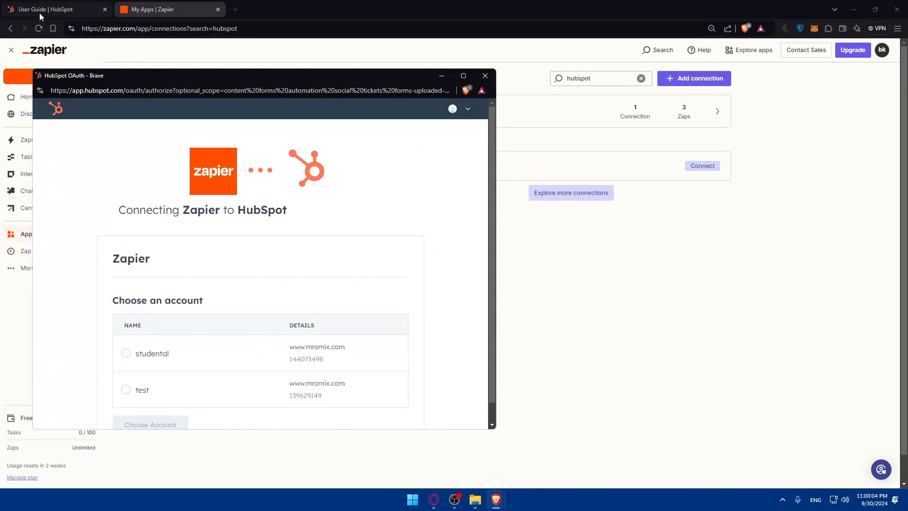
left_click_drag(222, 78, 196, 24)
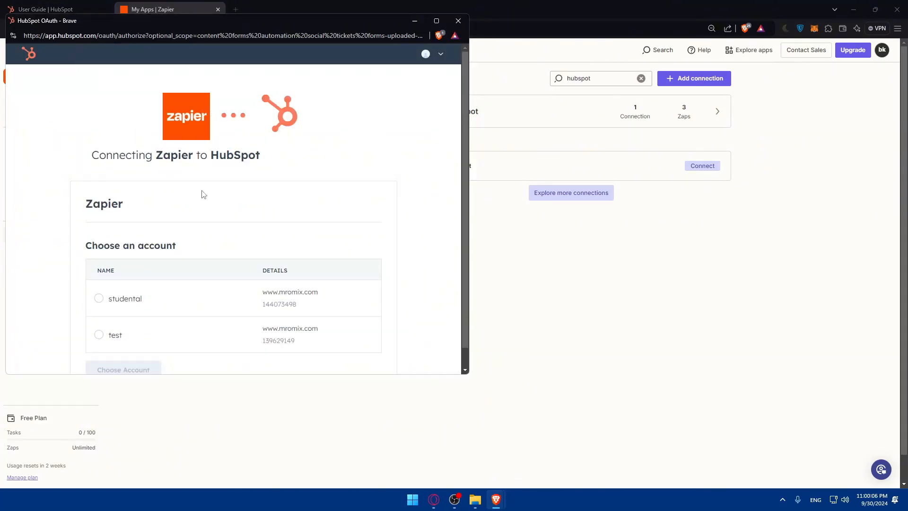
scroll(117, 243, "down", 1)
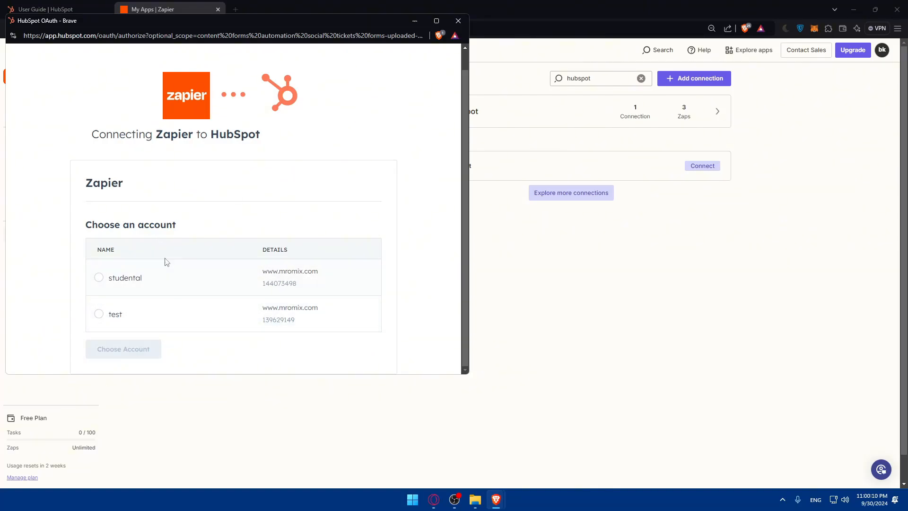
left_click(99, 315)
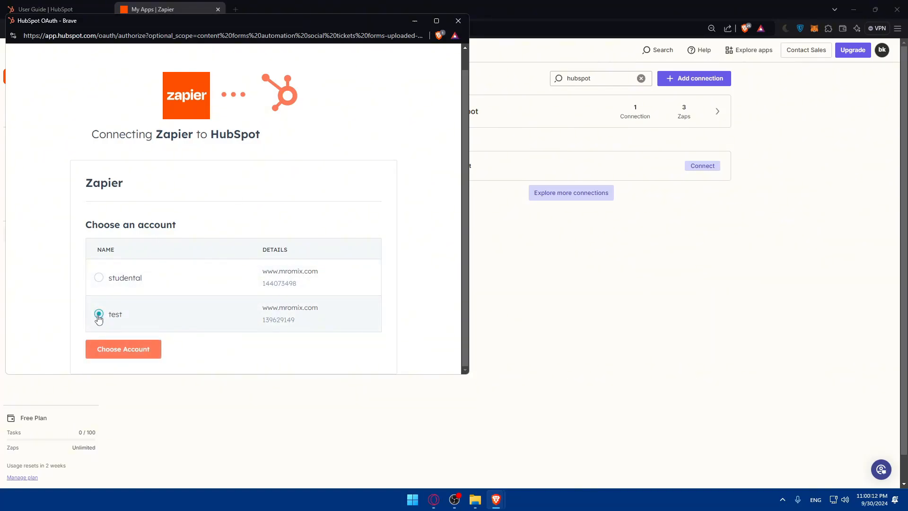
left_click(112, 350)
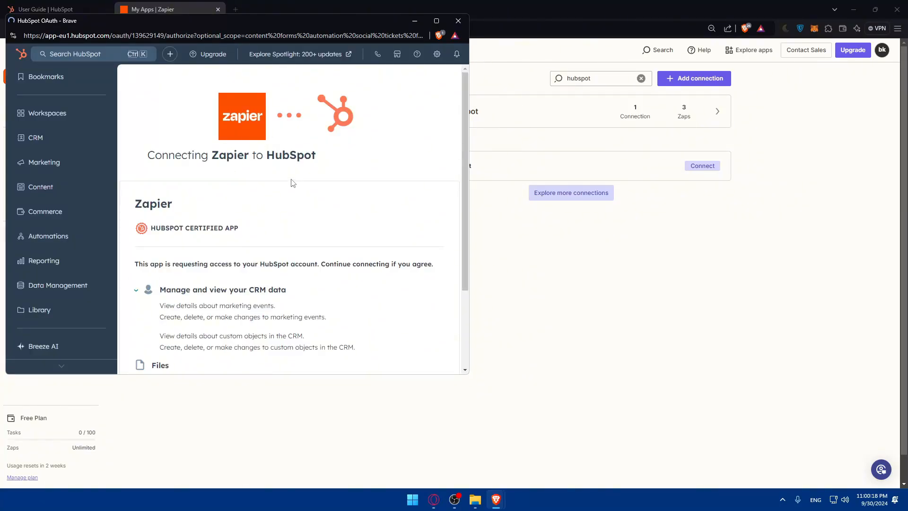
Review the requested permissions, including marketing events, custom objects and File Manager access
scroll(293, 183, "down", 2)
scroll(290, 182, "up", 2)
left_click_drag(146, 158, 341, 162)
left_click(341, 164)
scroll(268, 200, "down", 2)
left_click_drag(134, 185, 321, 195)
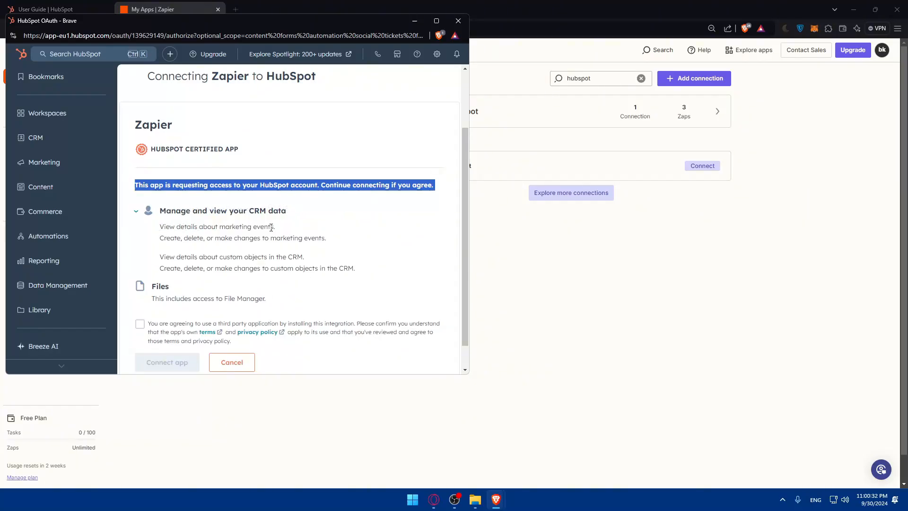
left_click_drag(271, 228, 174, 256)
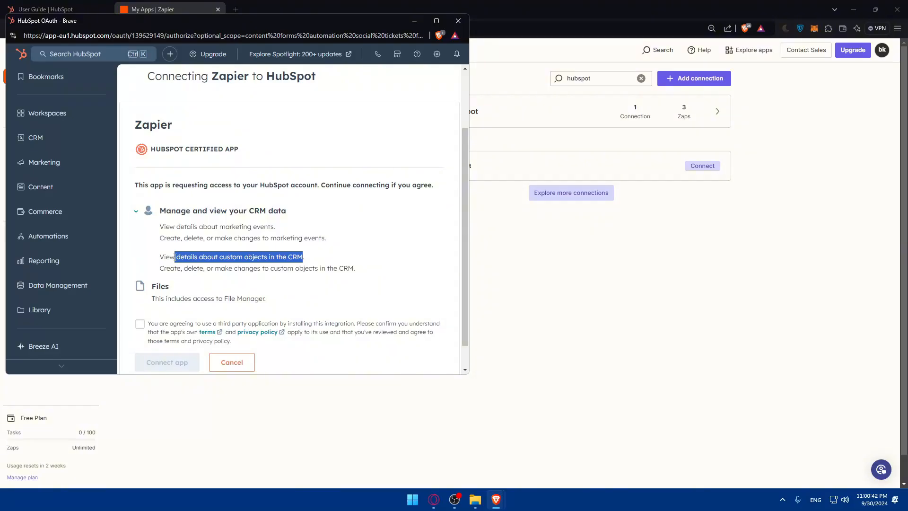
left_click_drag(360, 269, 258, 267)
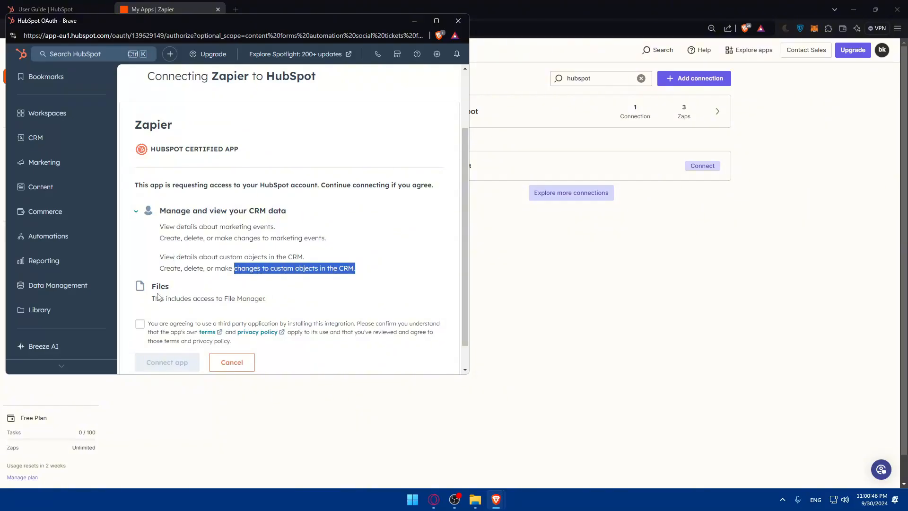
left_click_drag(151, 298, 271, 299)
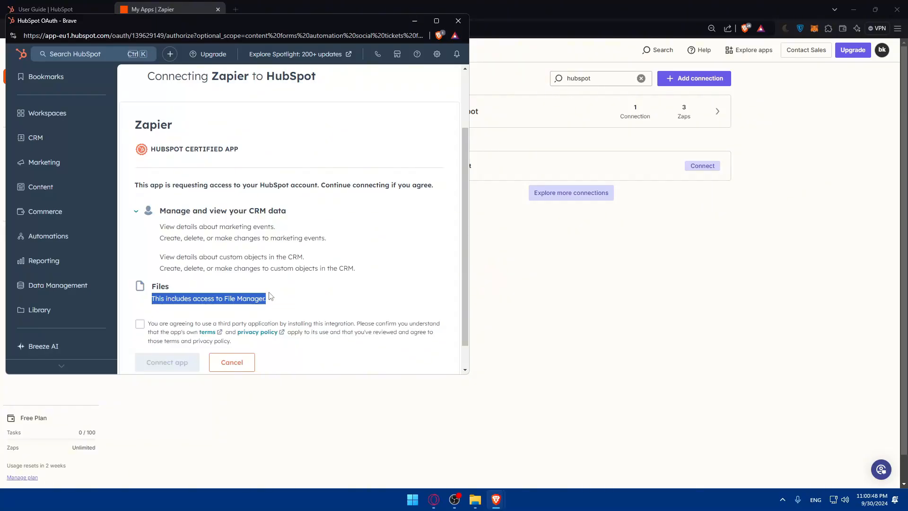
Accept the integration terms, glance at Zapier's privacy policy, and connect the app
left_click(140, 324)
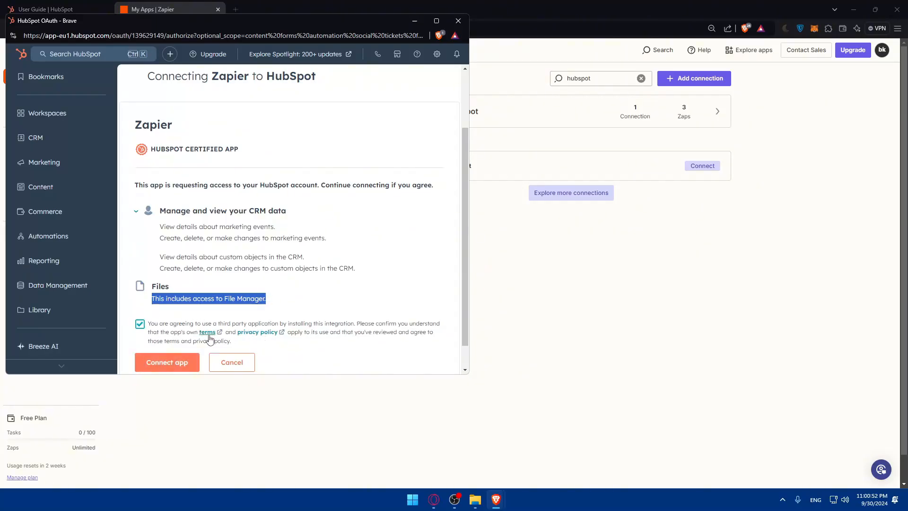
left_click(260, 332)
left_click(330, 10)
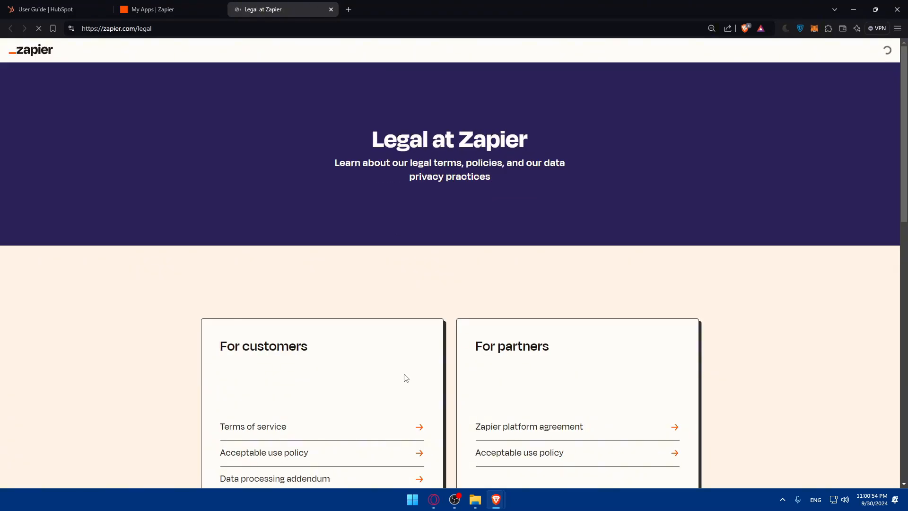
mouse_move(496, 501)
left_click(527, 456)
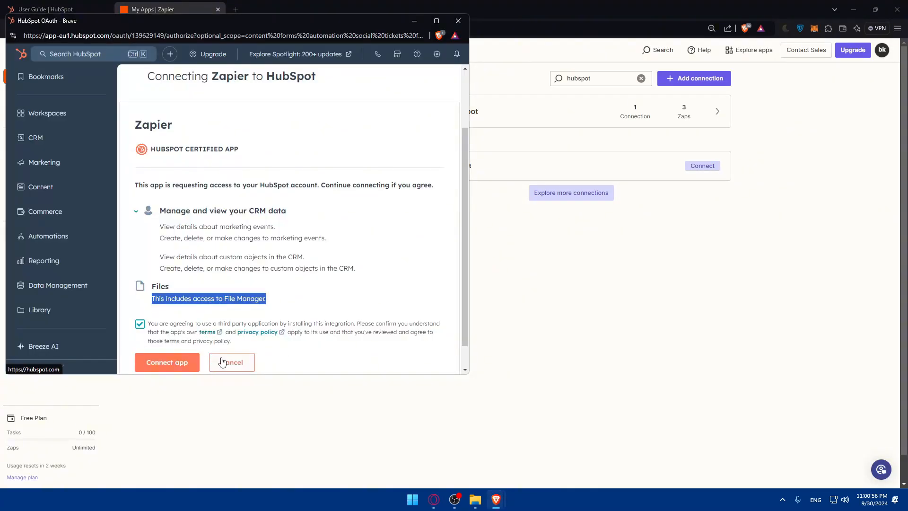
left_click(181, 365)
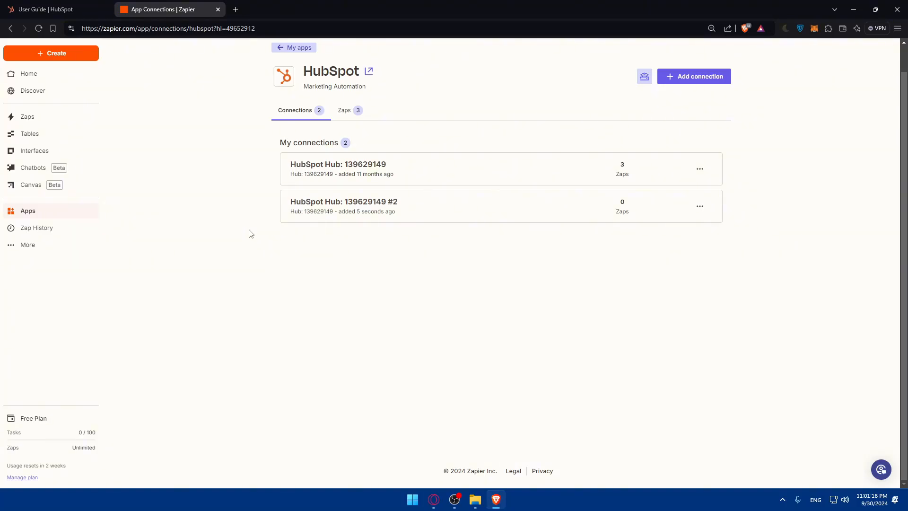
Create a new Zap from the Create menu and focus the Copilot 'What can I help you automate?' box
left_click(44, 59)
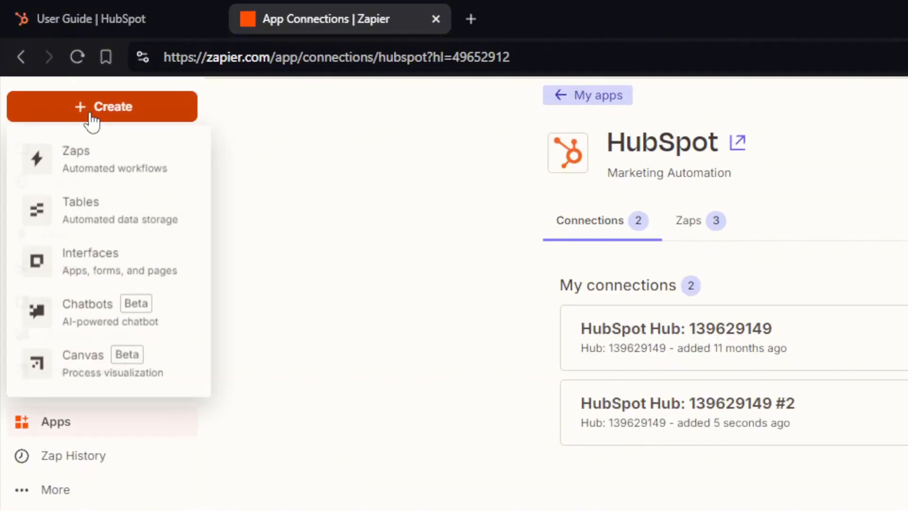
left_click(89, 169)
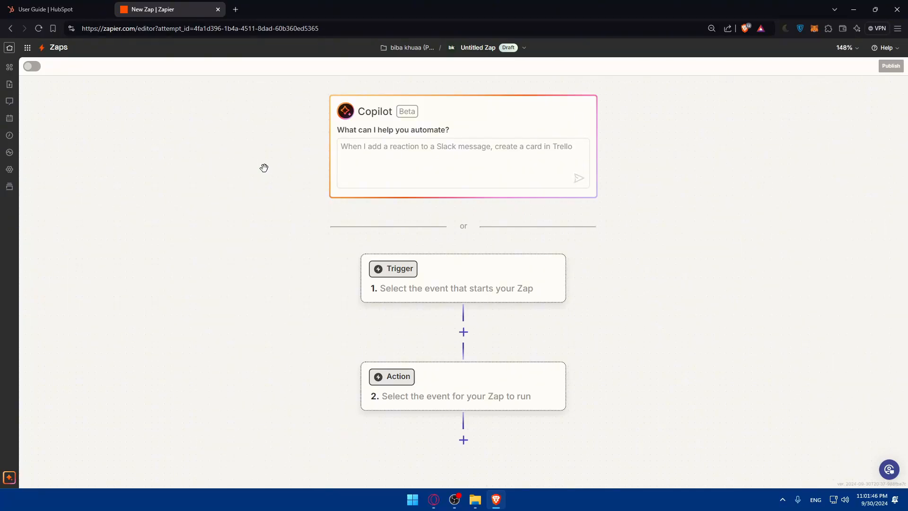
left_click(392, 158)
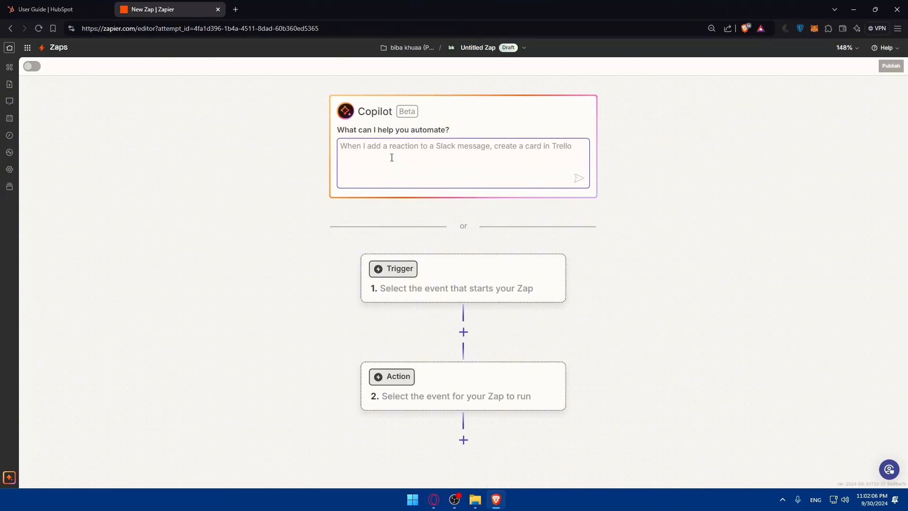
left_click(379, 159)
type("*")
key("BackSpace")
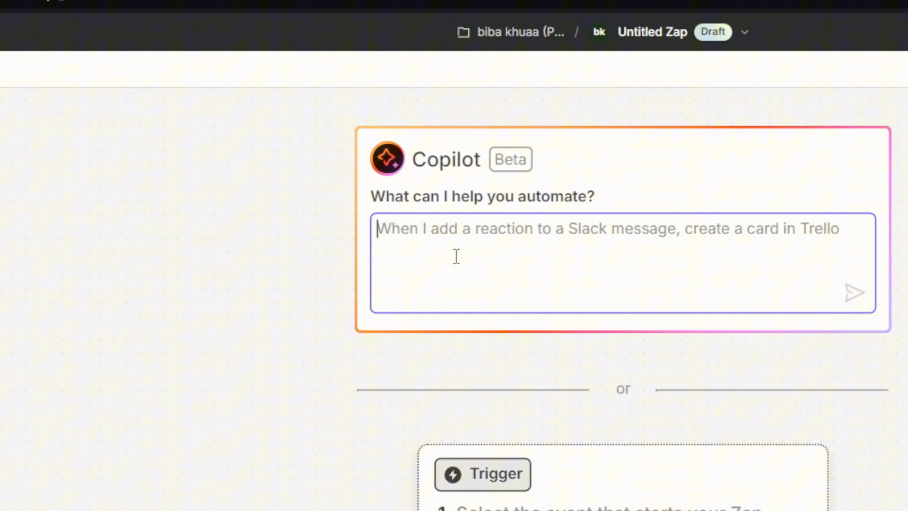
type("i")
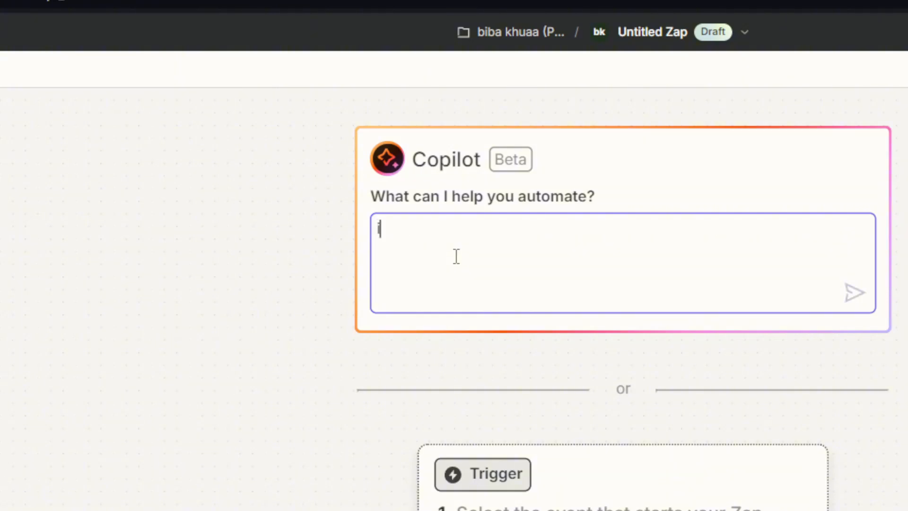
type("f i do sdomthing")
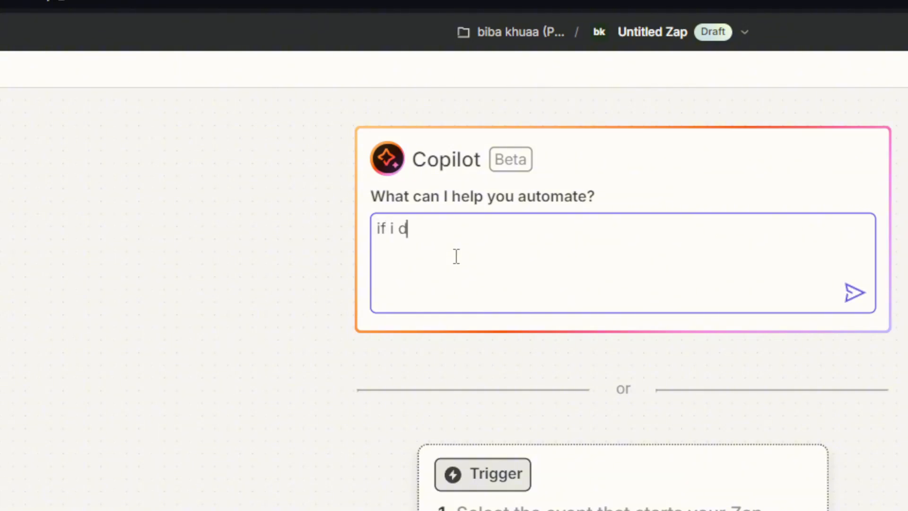
key("BackSpace")
key("BackSpace")
key("BackSpace")
key("BackSpace")
key("BackSpace")
key("BackSpace")
key("BackSpace")
key("BackSpace")
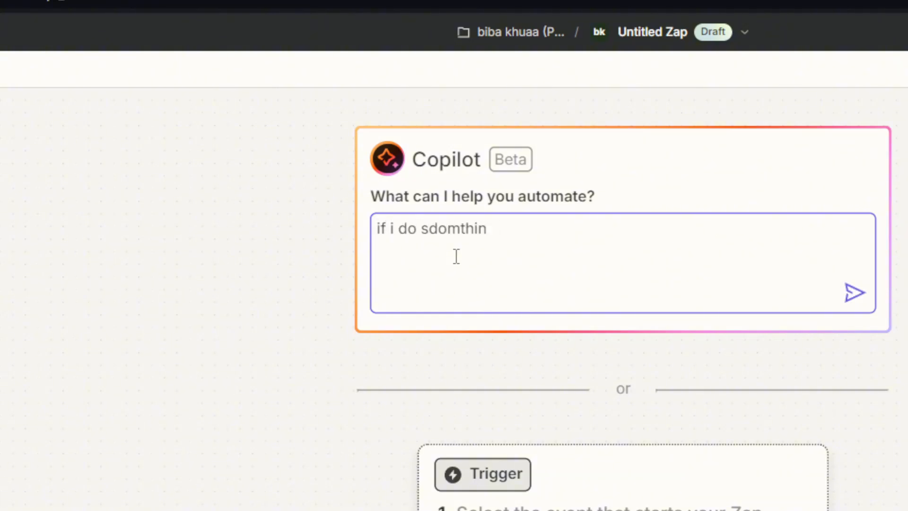
type("oomthing")
key("BackSpace")
key("BackSpace")
key("BackSpace")
key("BackSpace")
key("BackSpace")
key("BackSpace")
key("BackSpace")
type("mething in hubspot ")
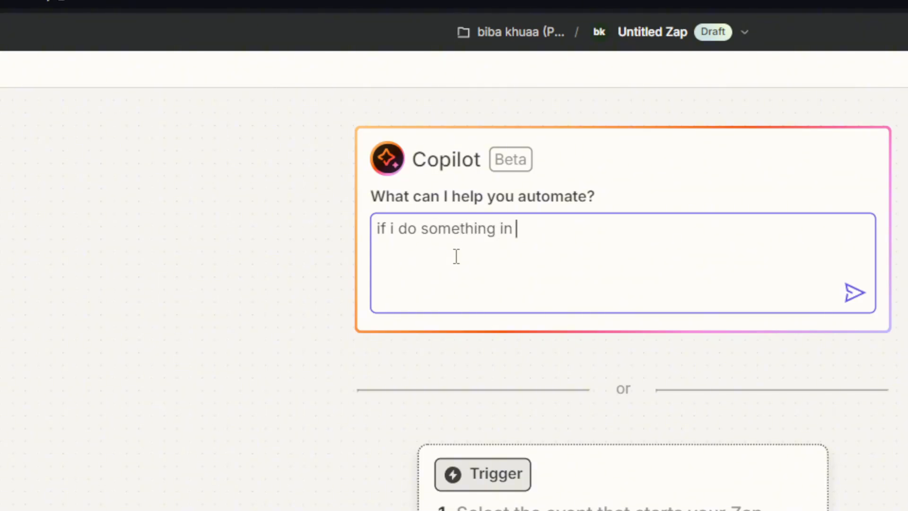
type("d")
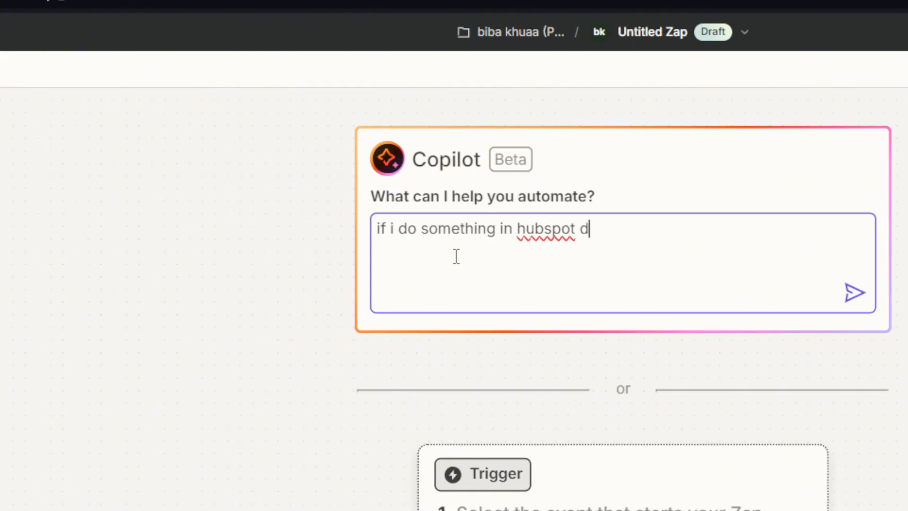
type("o the following and f")
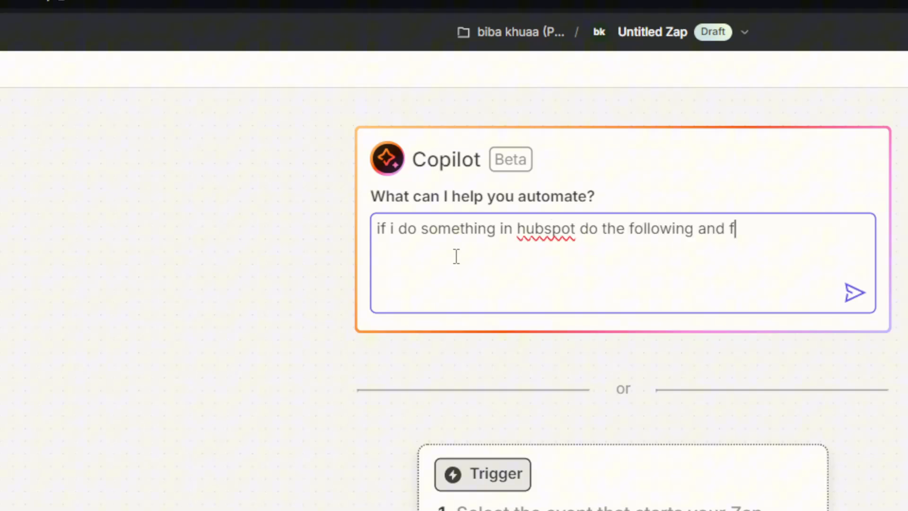
key("BackSpace")
type("do this as well")
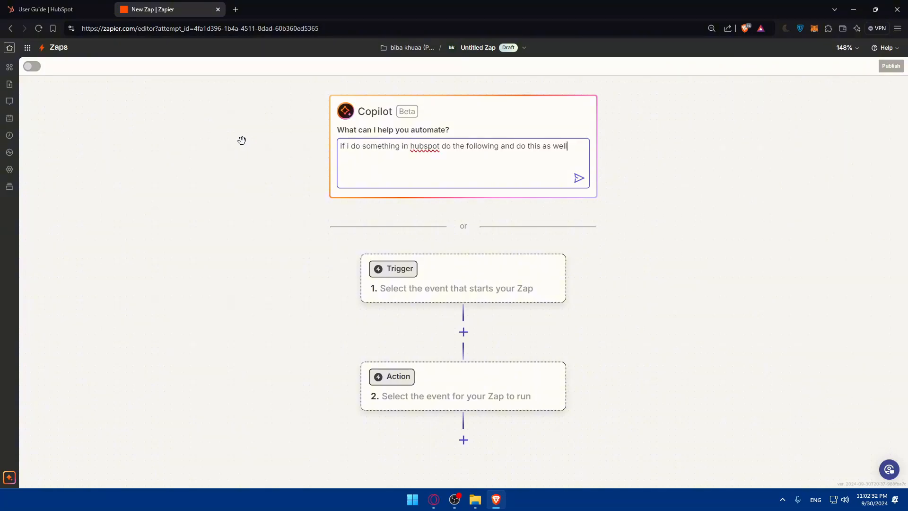
left_click_drag(575, 146, 338, 146)
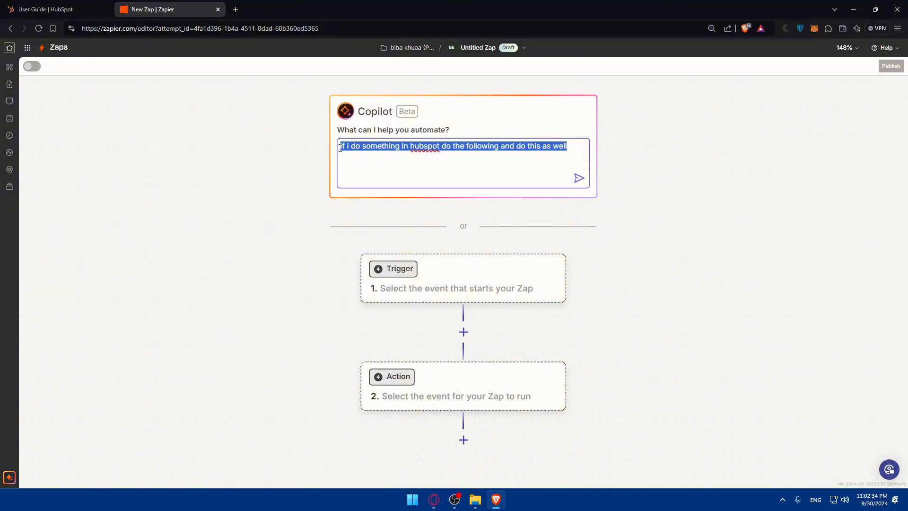
key("BackSpace")
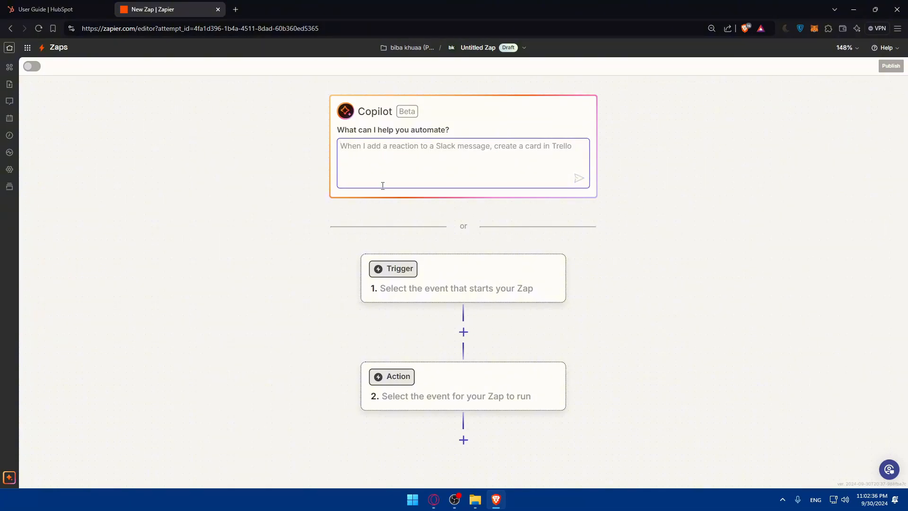
Ask Copilot to 'connect hubspot with slack' and review its suggested steps
type("conn")
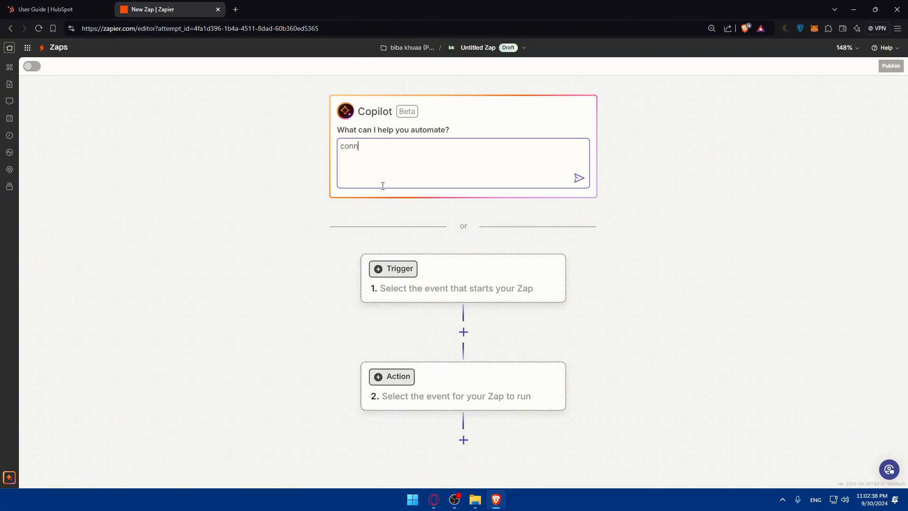
type("ect hubspot with sl")
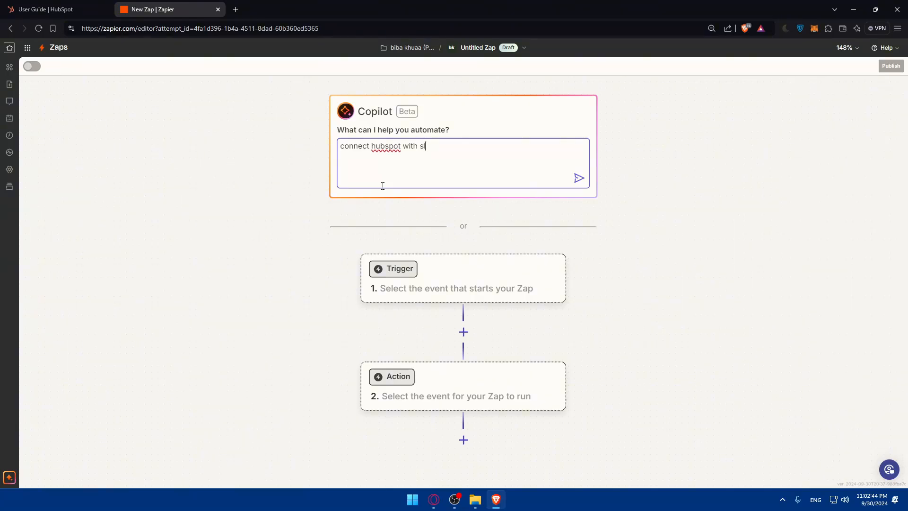
type("ack")
key("Return")
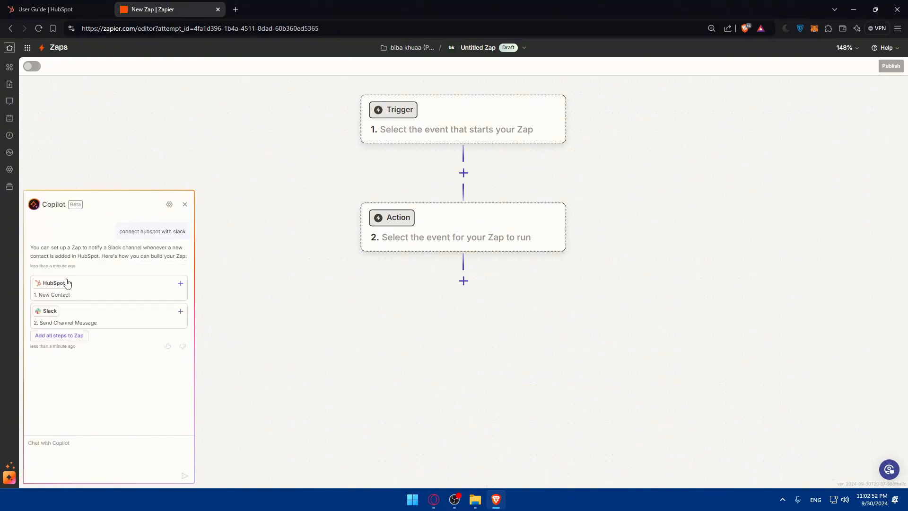
left_click_drag(31, 247, 72, 258)
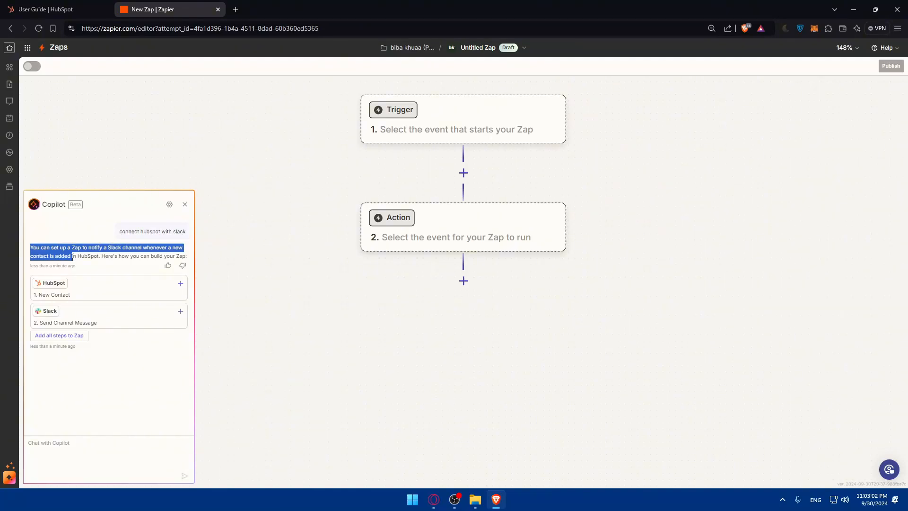
Add Copilot's HubSpot New Contact trigger and Slack Send Channel Message action to the Zap
left_click(60, 337)
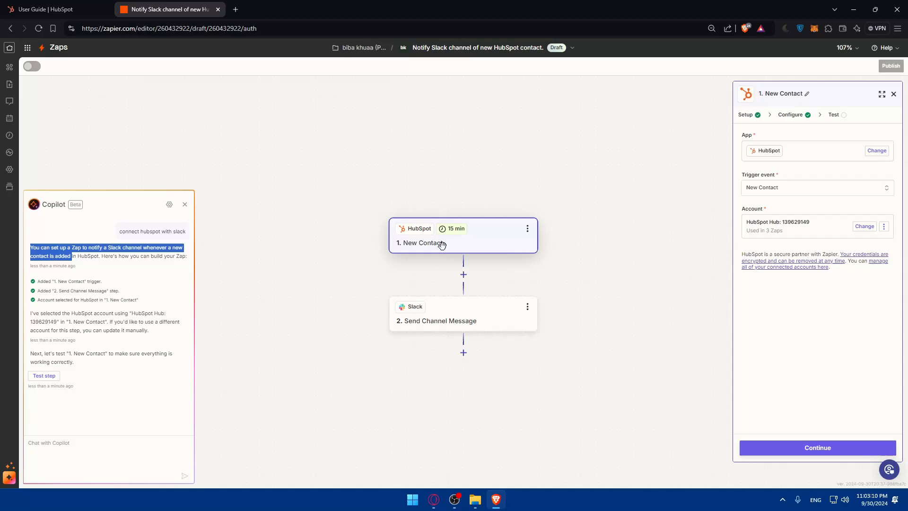
left_click(773, 191)
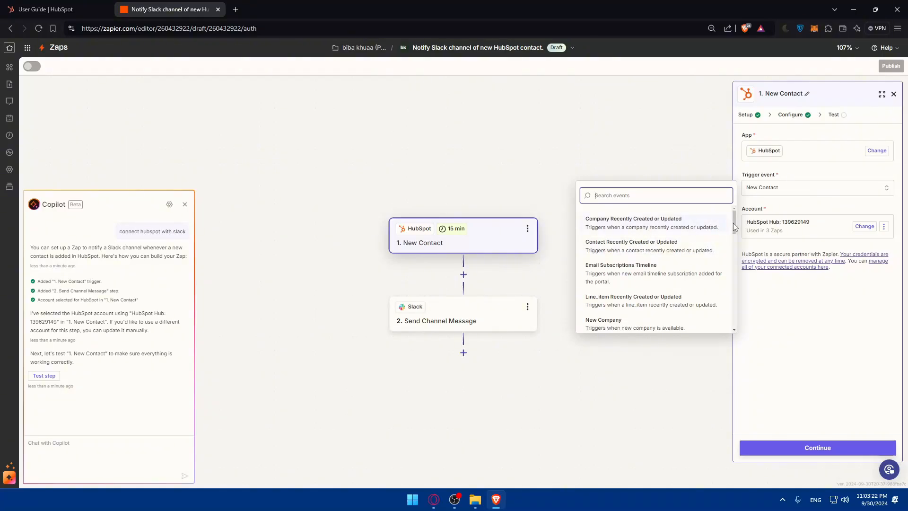
left_click_drag(735, 229, 732, 241)
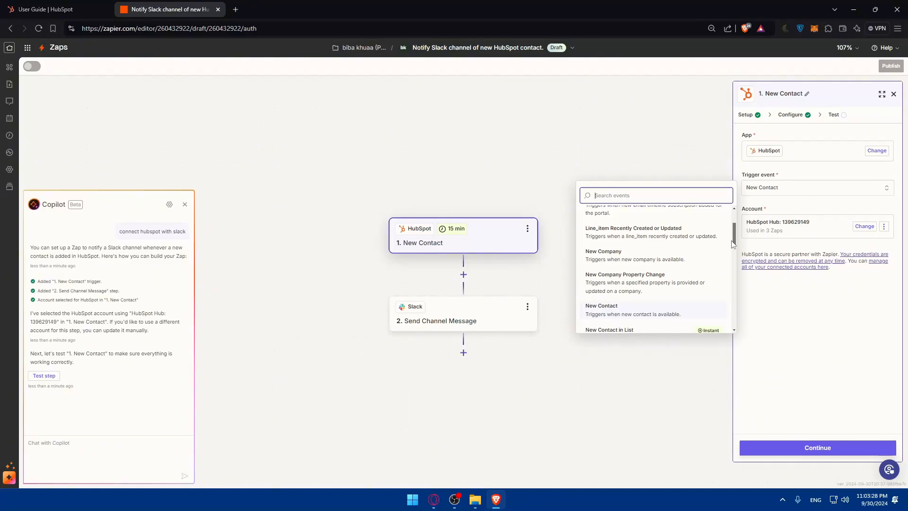
left_click_drag(733, 244, 732, 262)
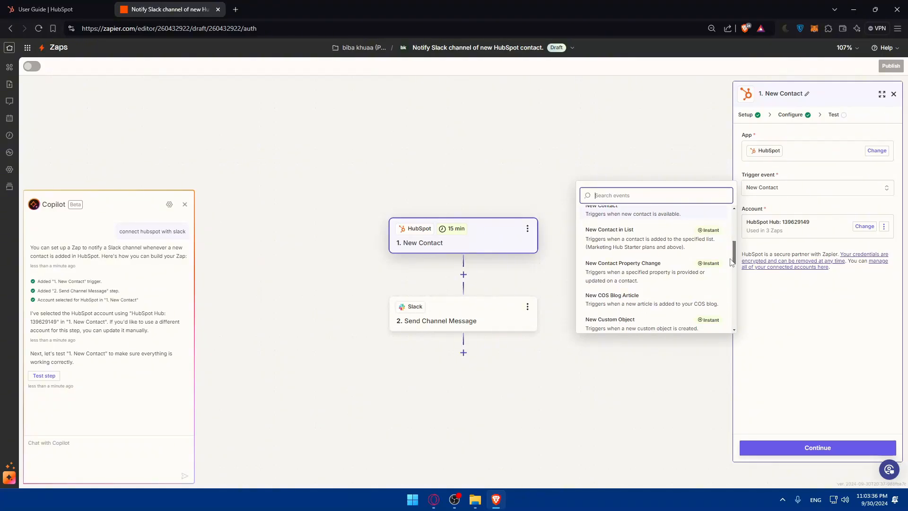
left_click_drag(732, 262, 714, 339)
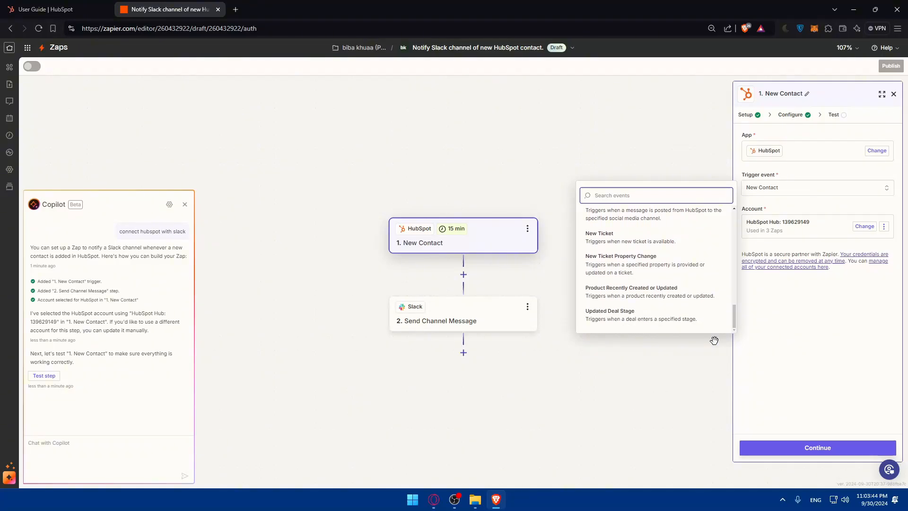
left_click(655, 380)
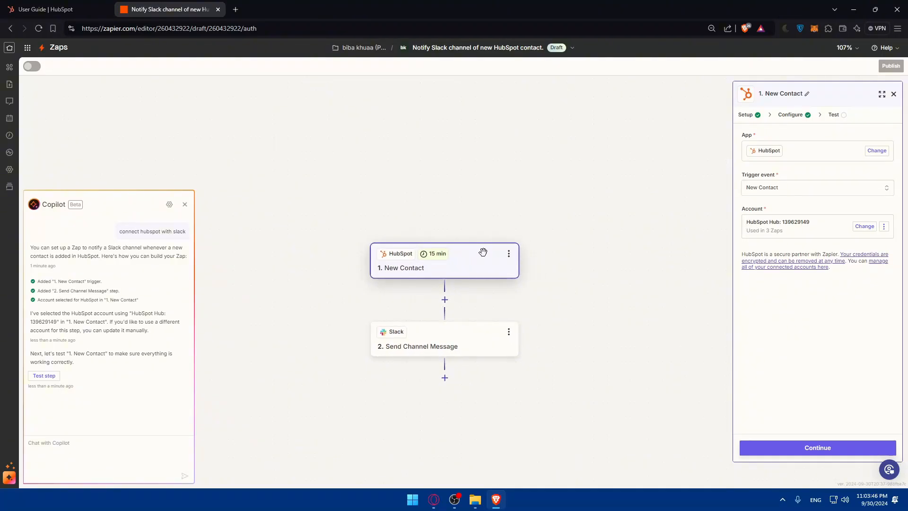
Swap the second step's app from Slack to HubSpot, leaving the action event unselected
left_click(467, 329)
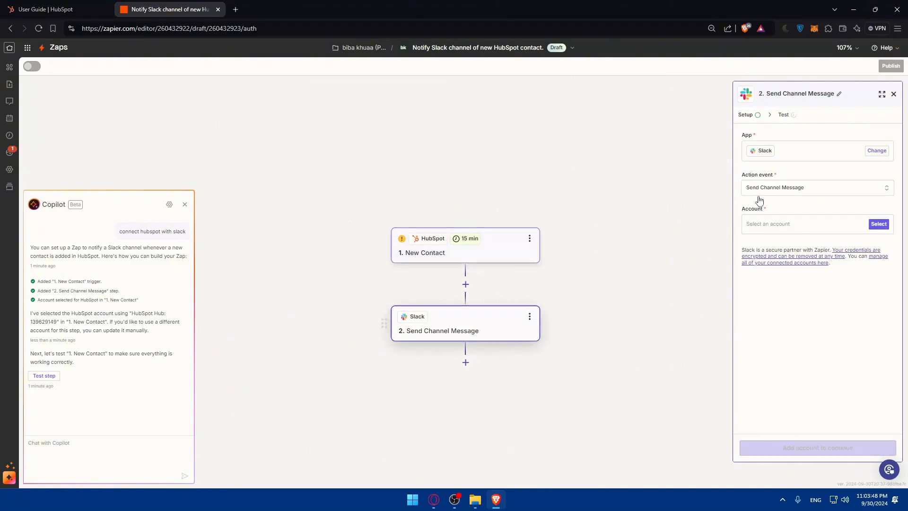
left_click(784, 189)
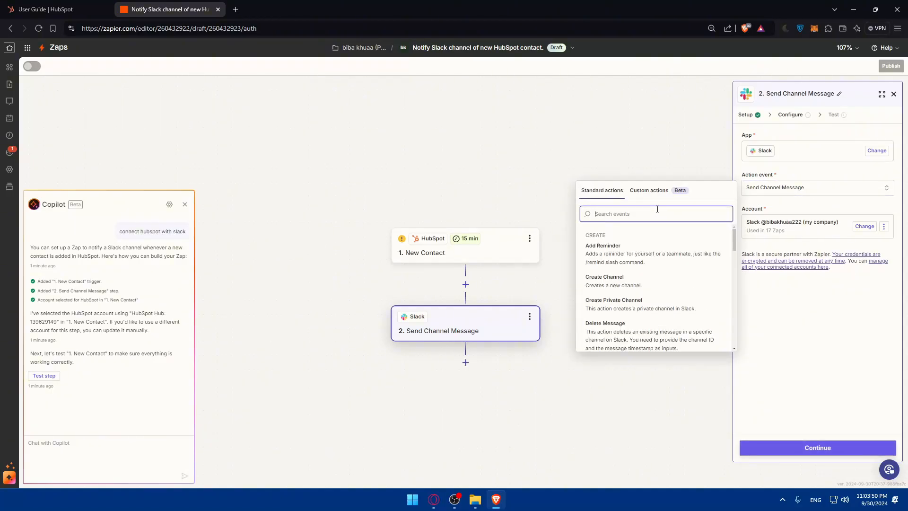
left_click(790, 151)
type("hubspot")
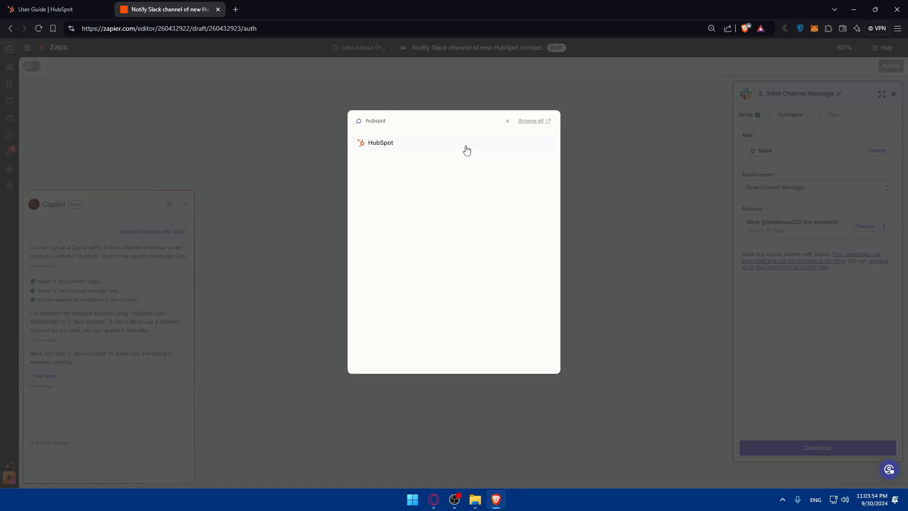
left_click(466, 149)
left_click(797, 192)
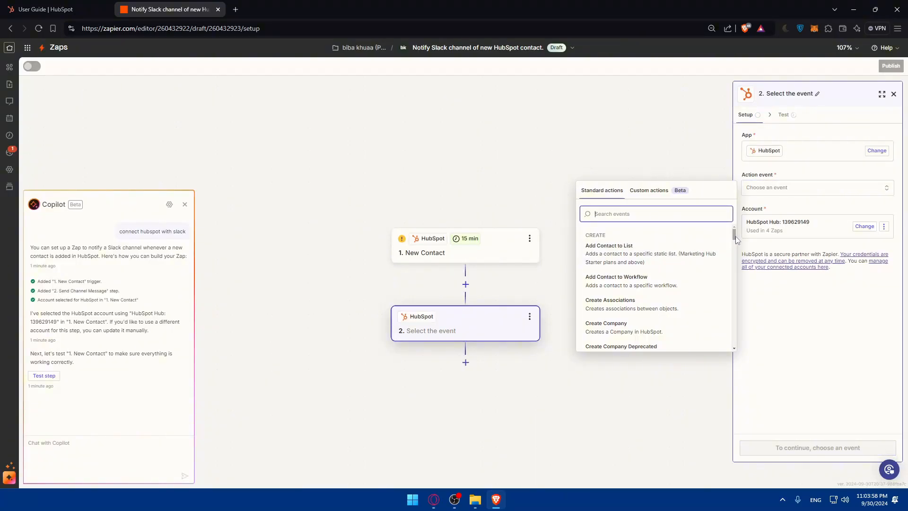
left_click_drag(734, 233, 738, 360)
left_click(781, 337)
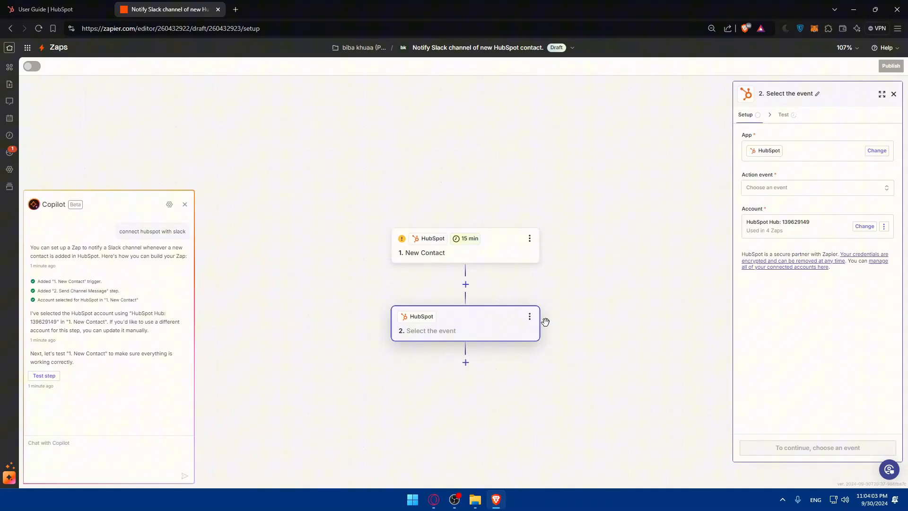
Add an empty third step below step 2 and close the HubSpot user guide tab
left_click(466, 364)
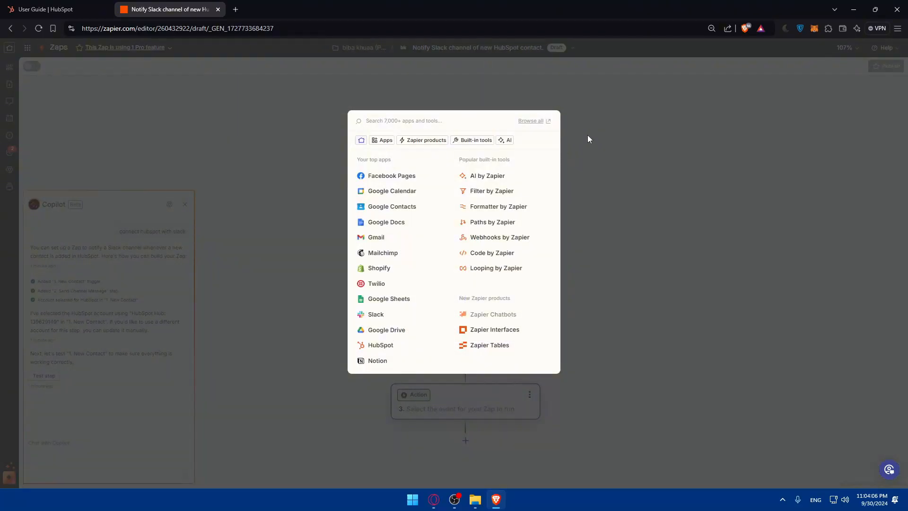
left_click(587, 138)
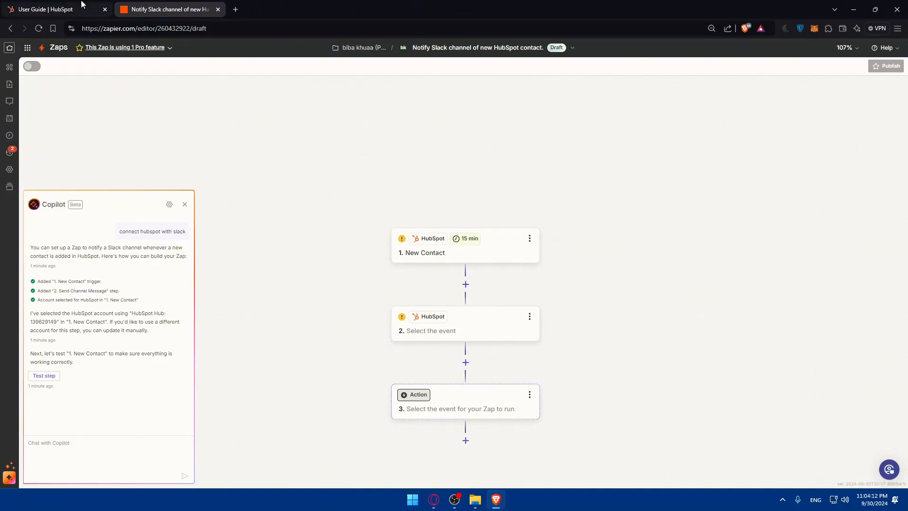
left_click(105, 9)
left_click(122, 10)
Leave the Zap editor and minimise Brave to the Windows desktop
left_click(105, 10)
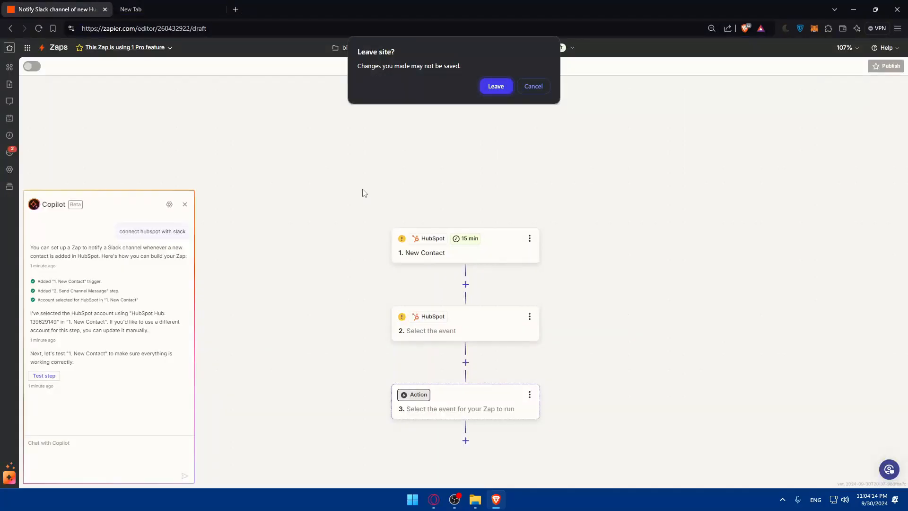
left_click(504, 89)
left_click(474, 187)
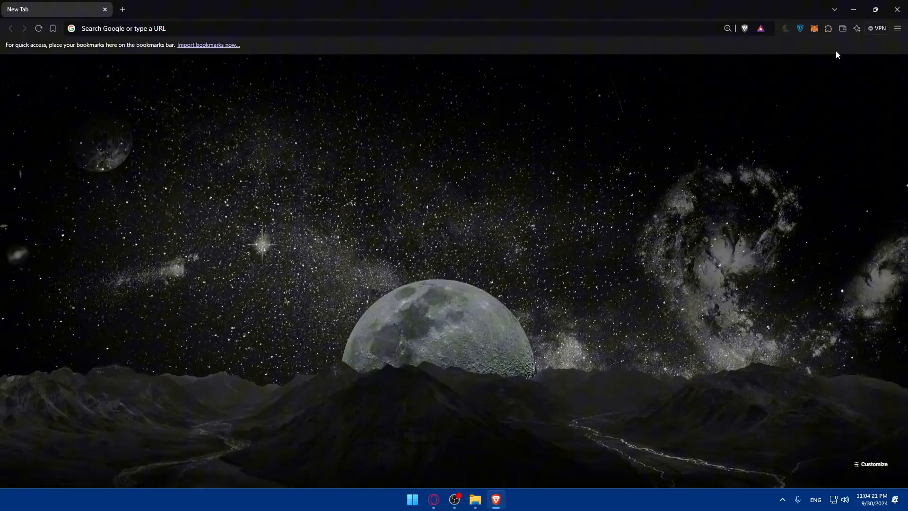
left_click(852, 10)
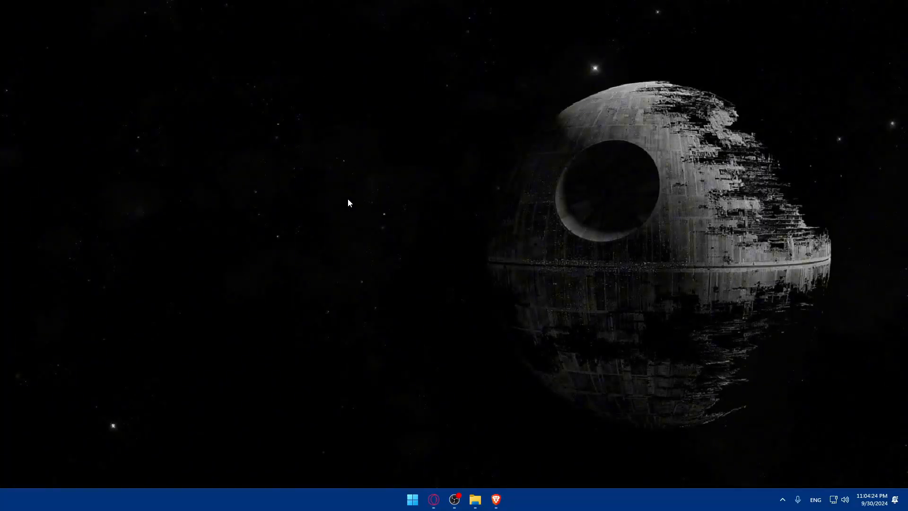